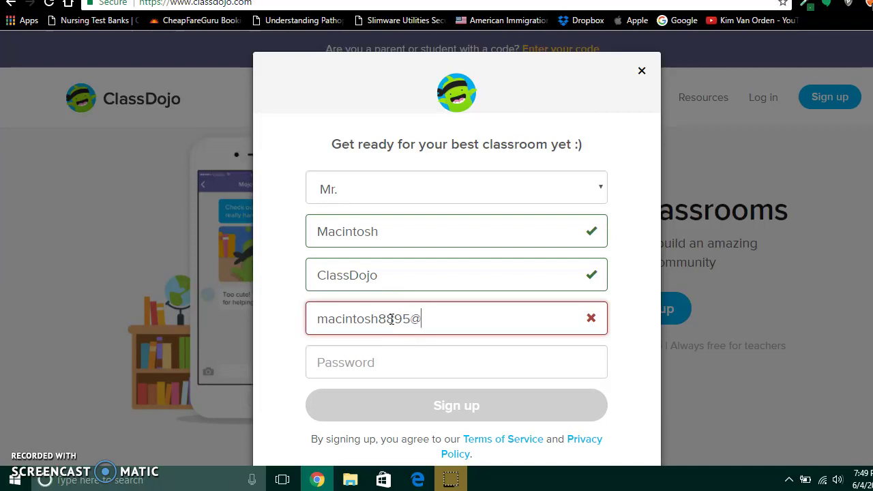
# Complete the teacher's e-mail address in the sign-up form and accept the suggested gmail.com correction.
pyautogui.write('email.com')
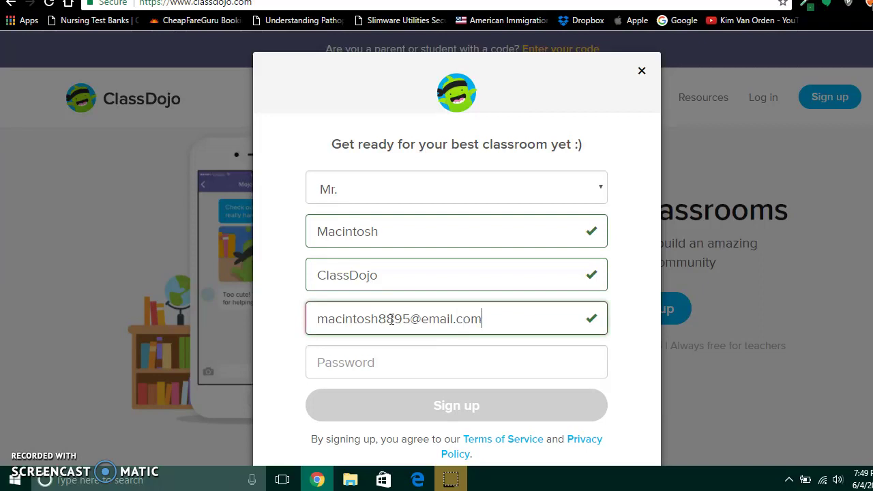
pyautogui.click(403, 359)
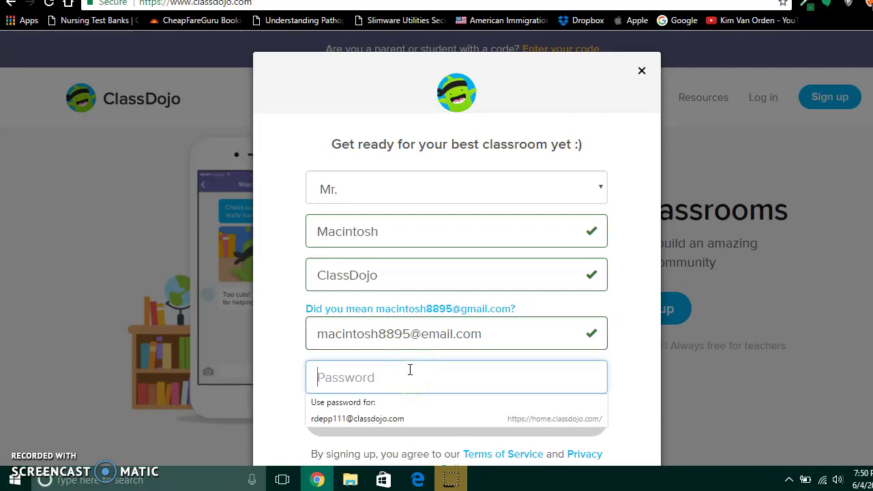
pyautogui.click(483, 309)
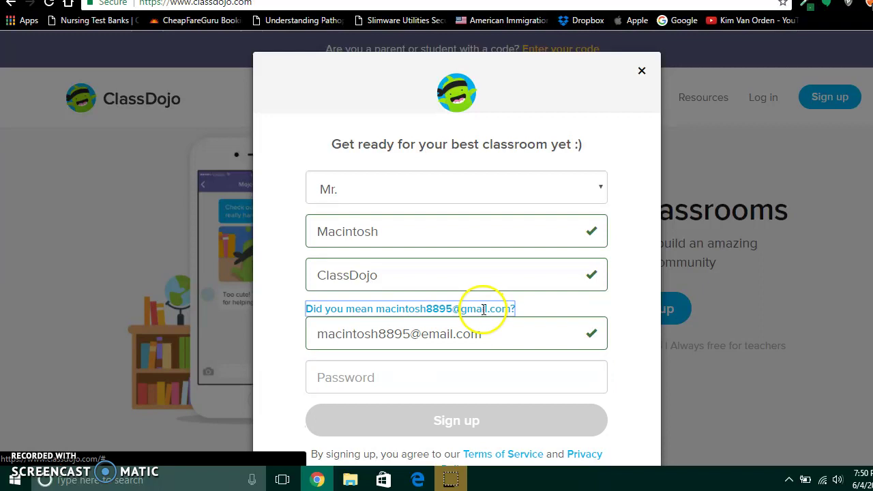
# Enter the account password, replace it with a different one, and submit the teacher sign-up.
pyautogui.click(462, 363)
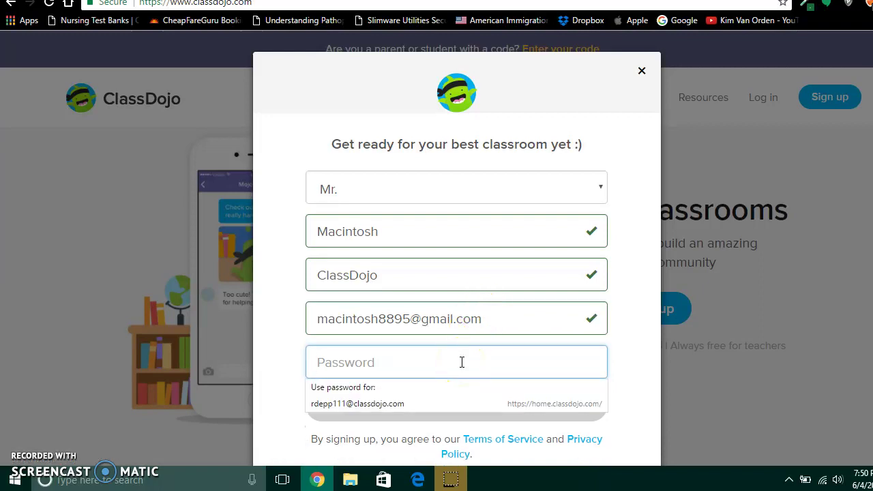
pyautogui.write('••••••')
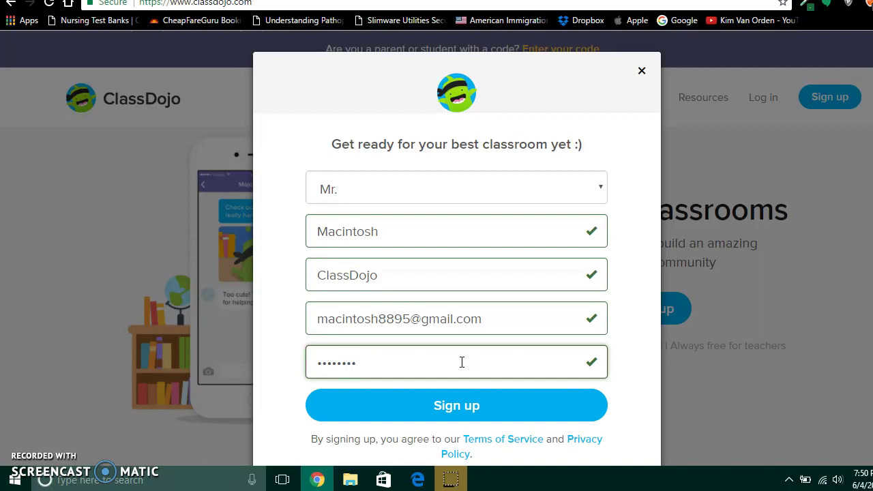
pyautogui.press('BackSpace')
pyautogui.press('BackSpace')
pyautogui.press('BackSpace')
pyautogui.press('BackSpace')
pyautogui.press('BackSpace')
pyautogui.press('BackSpace')
pyautogui.press('BackSpace')
pyautogui.write('•••••')
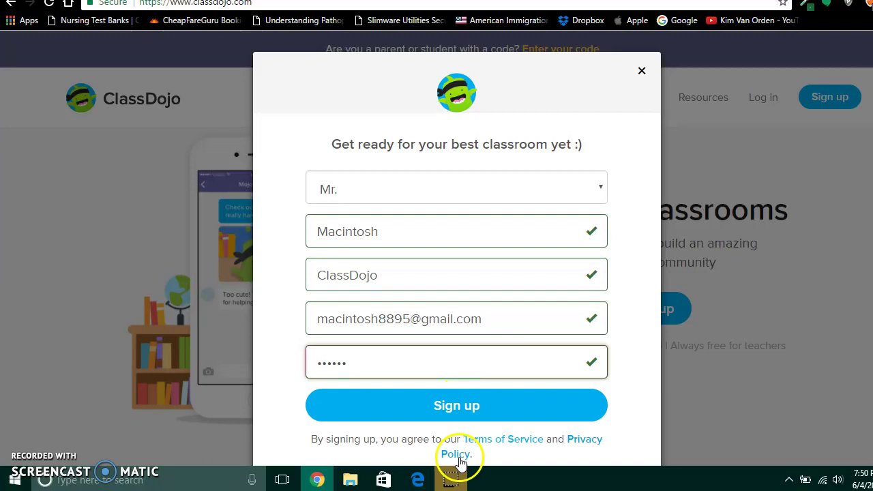
pyautogui.click(497, 419)
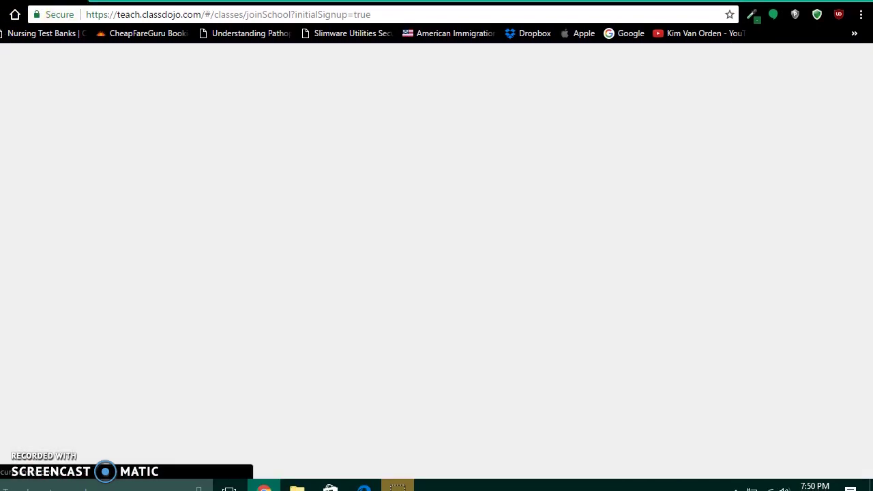
# Look through the suggested nearby schools and skip the school selection by choosing not to be in a school.
pyautogui.click(272, 6)
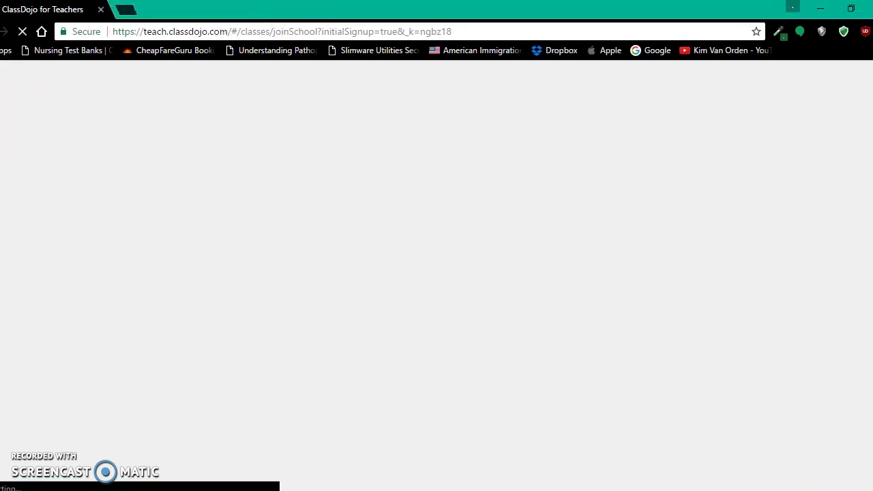
pyautogui.click(419, 191)
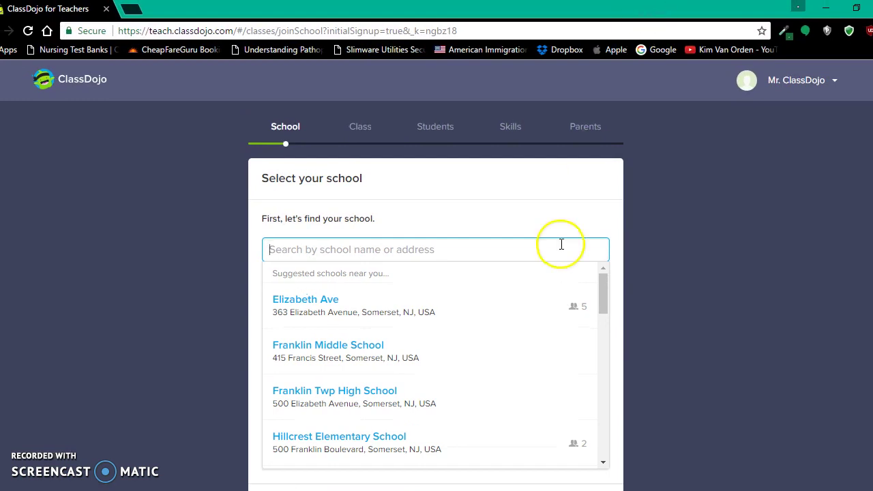
pyautogui.scroll(-1, 585, 238)
pyautogui.scroll(-3, 489, 403)
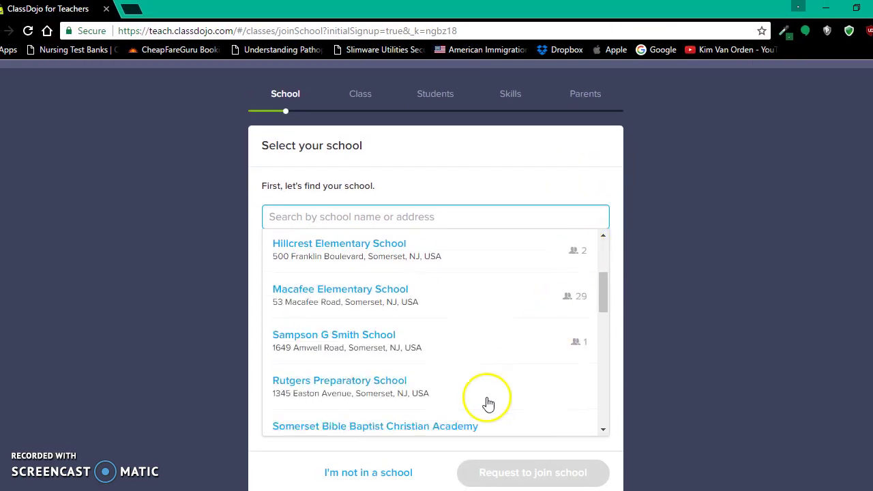
pyautogui.scroll(-2, 489, 403)
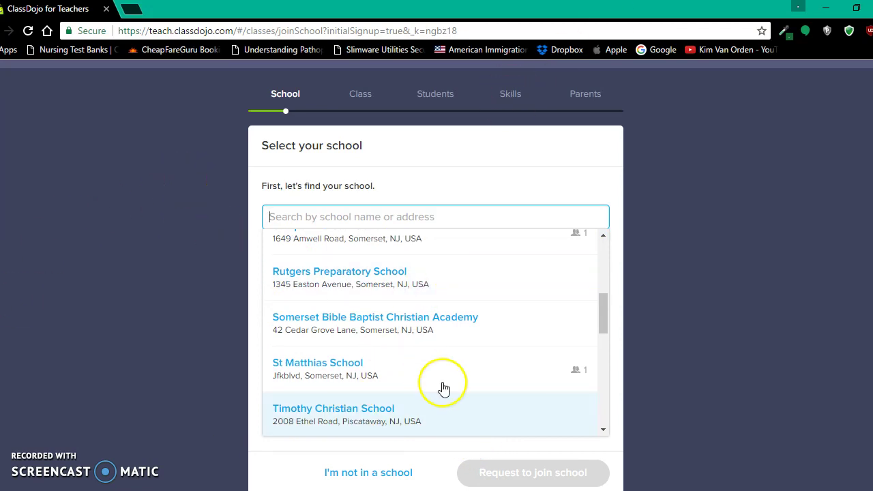
pyautogui.click(406, 481)
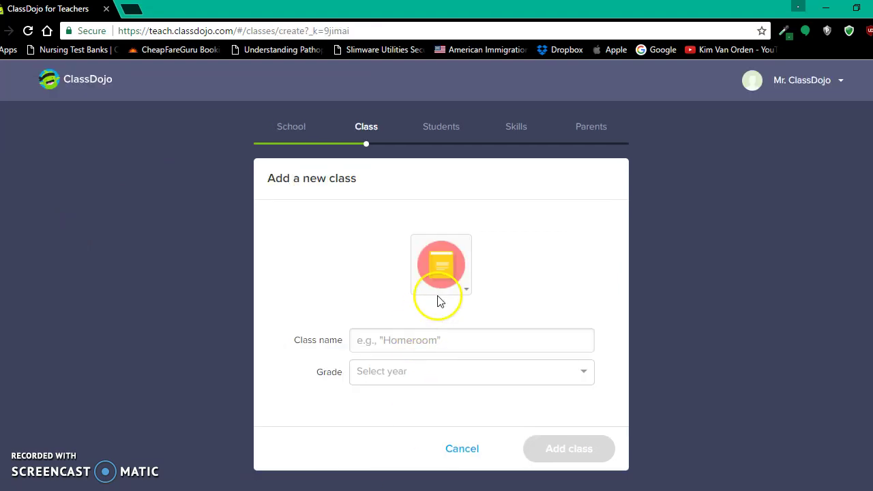
# Cancel adding a new class and open the Demo Class.
pyautogui.click(464, 451)
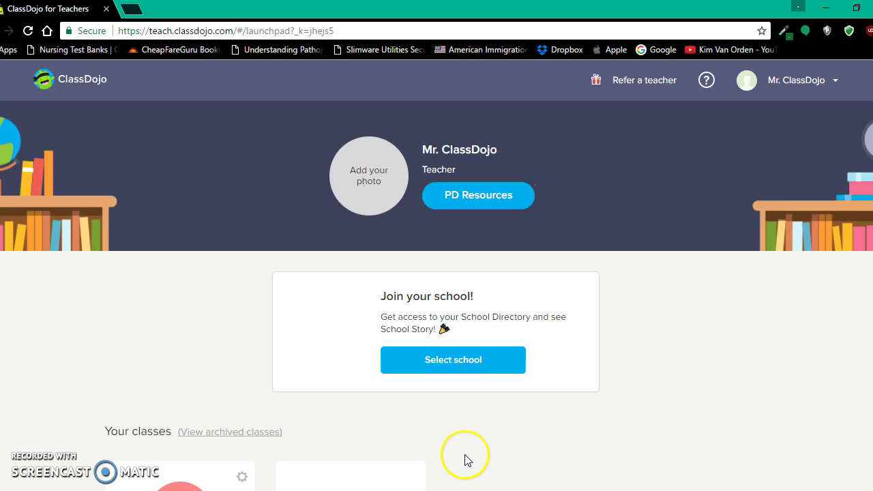
pyautogui.scroll(-2, 415, 398)
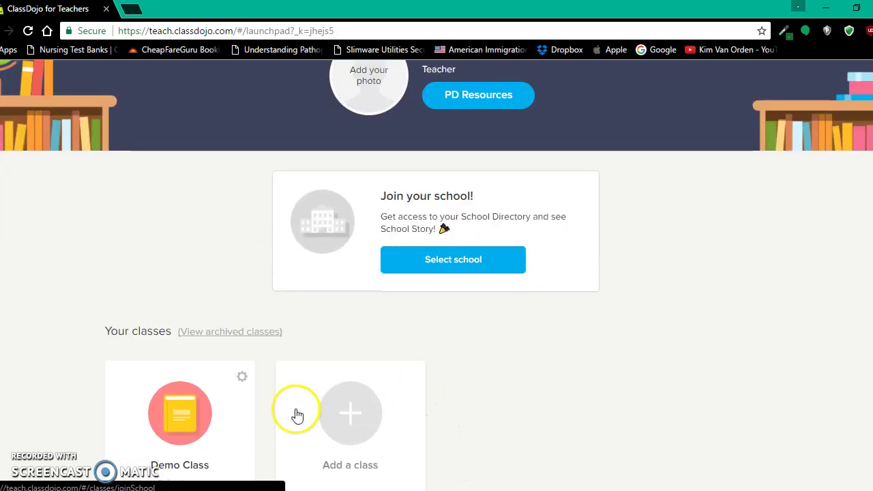
pyautogui.click(203, 392)
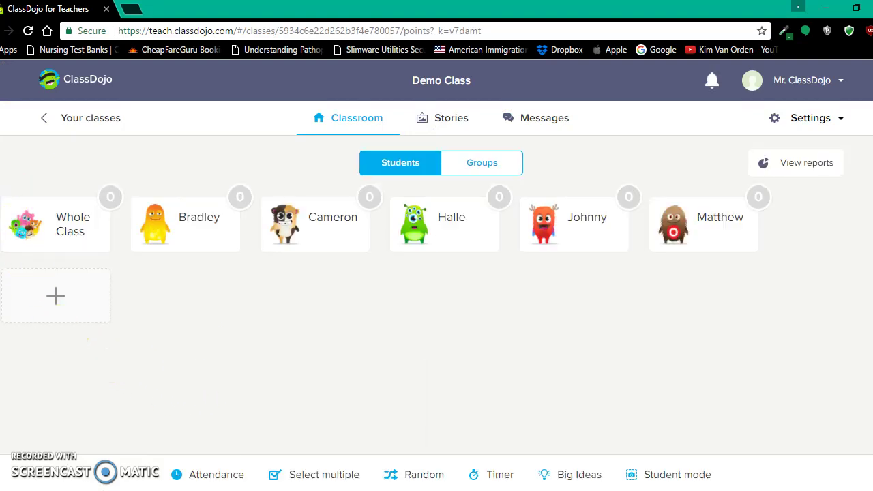
# Start taking attendance for the Demo Class, marking the first student absent and the second student tardy.
pyautogui.click(196, 478)
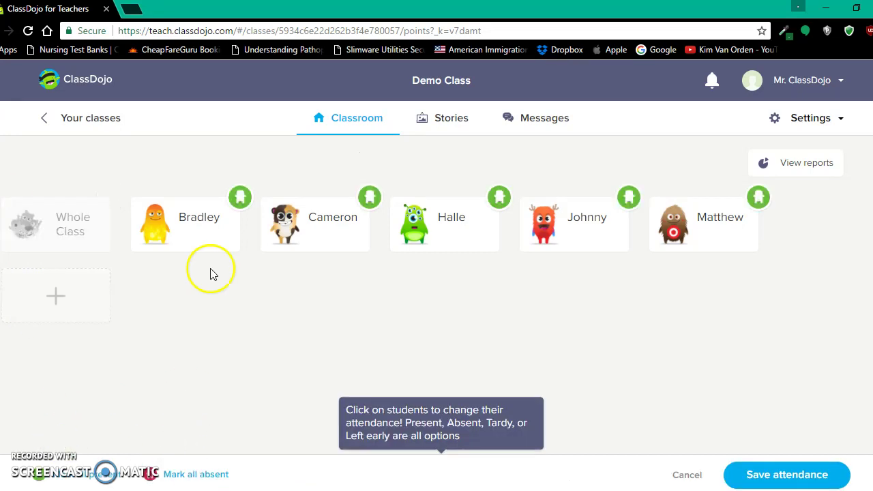
pyautogui.click(197, 235)
pyautogui.click(357, 230)
pyautogui.click(357, 228)
pyautogui.rightClick(596, 236)
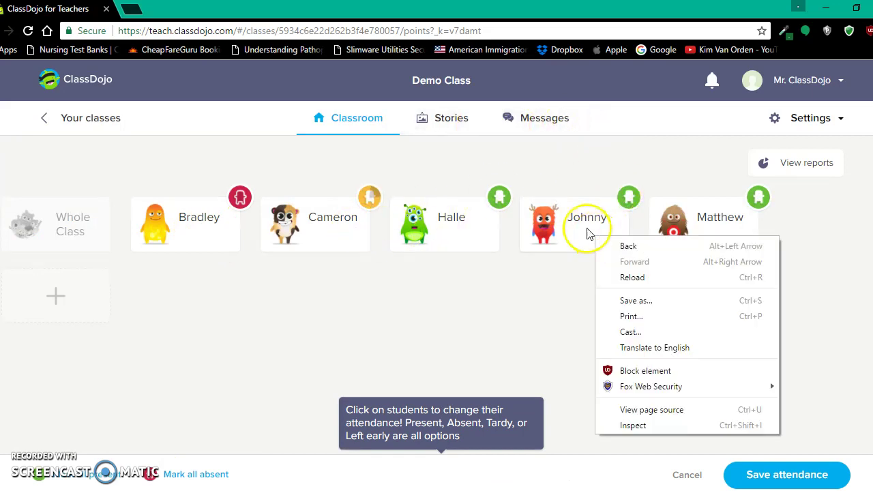
pyautogui.click(454, 275)
# Mark the third student tardy, the fourth absent and the fifth as left early, and save the attendance.
pyautogui.click(455, 234)
pyautogui.click(455, 234)
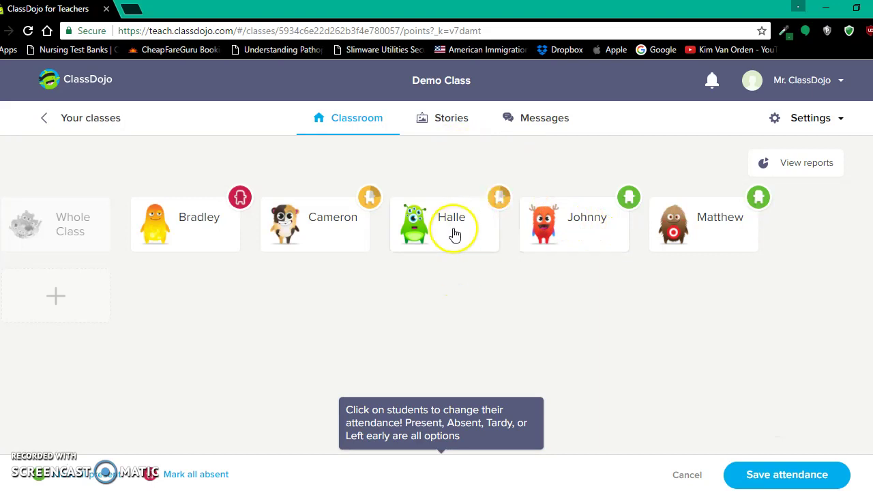
pyautogui.click(548, 234)
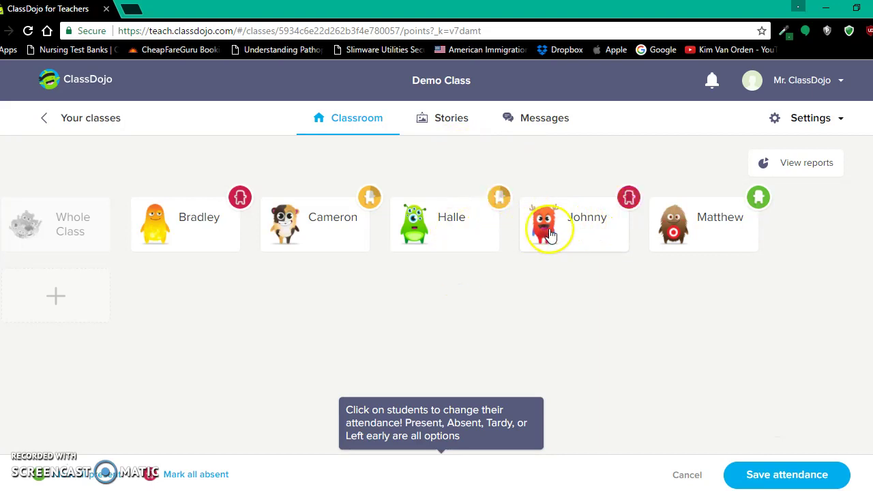
pyautogui.click(732, 225)
pyautogui.click(732, 226)
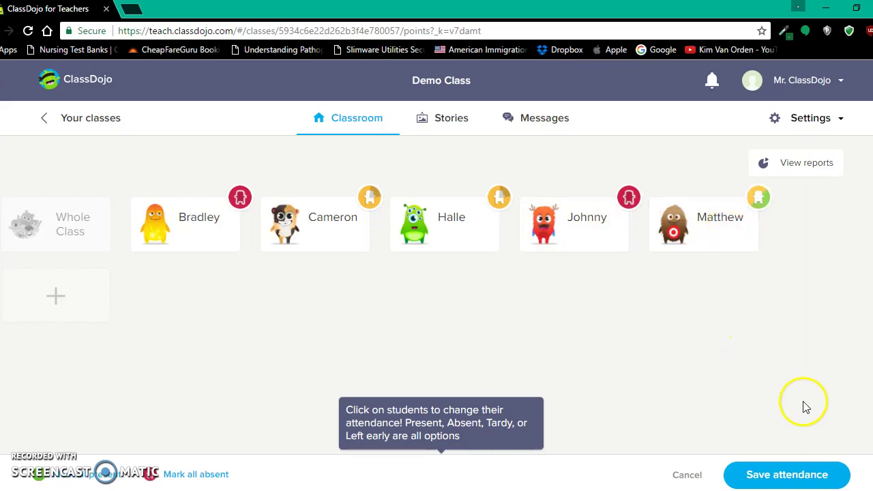
pyautogui.click(812, 474)
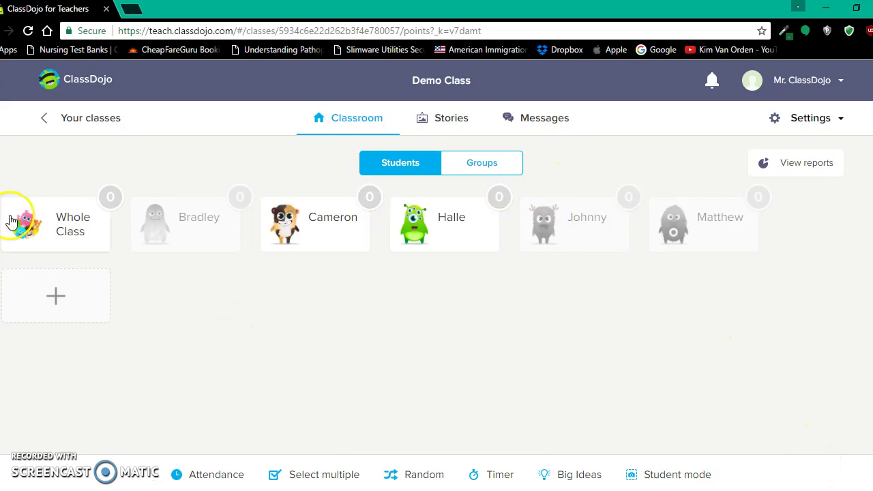
# Open feedback for the whole class and go to the class settings for editing Needs work skills.
pyautogui.click(76, 216)
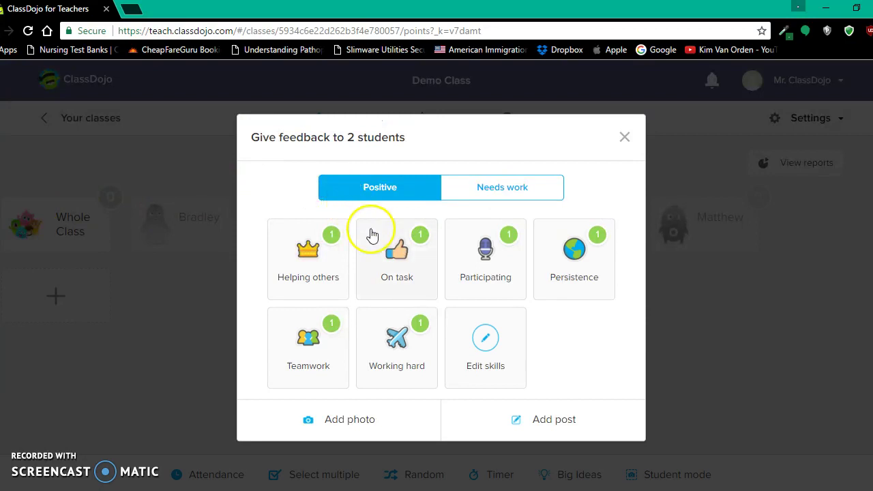
pyautogui.click(451, 187)
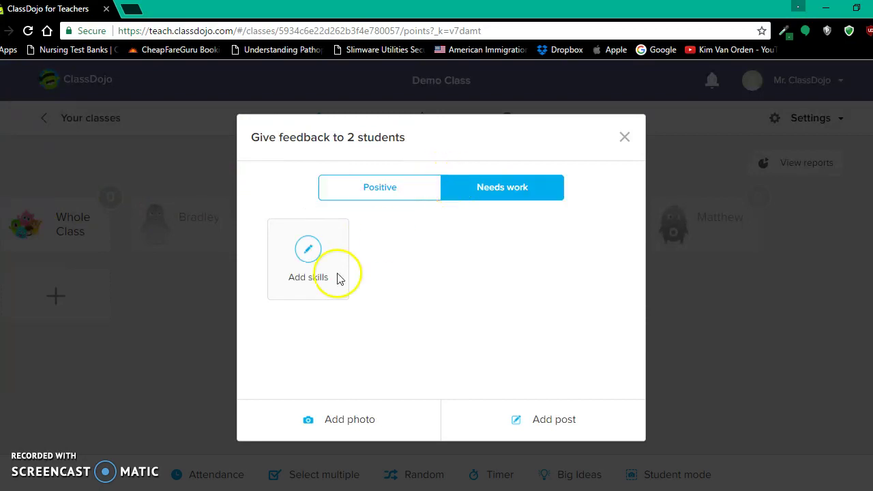
pyautogui.click(331, 296)
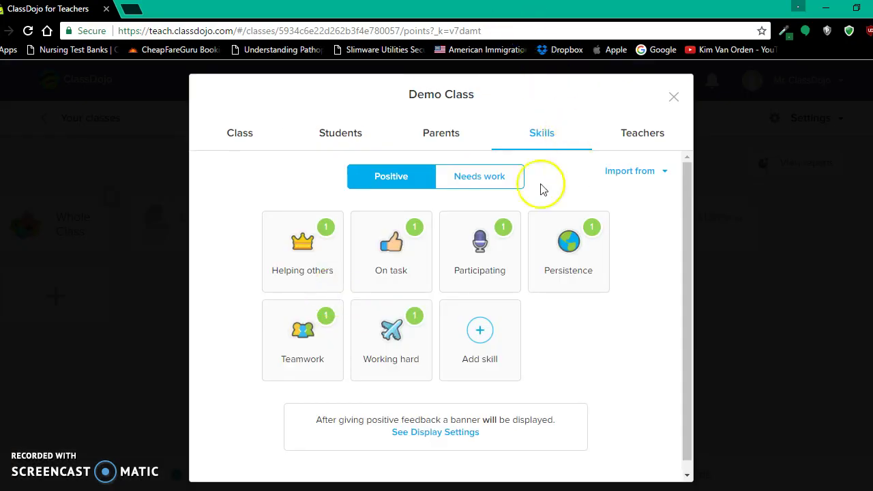
pyautogui.click(487, 191)
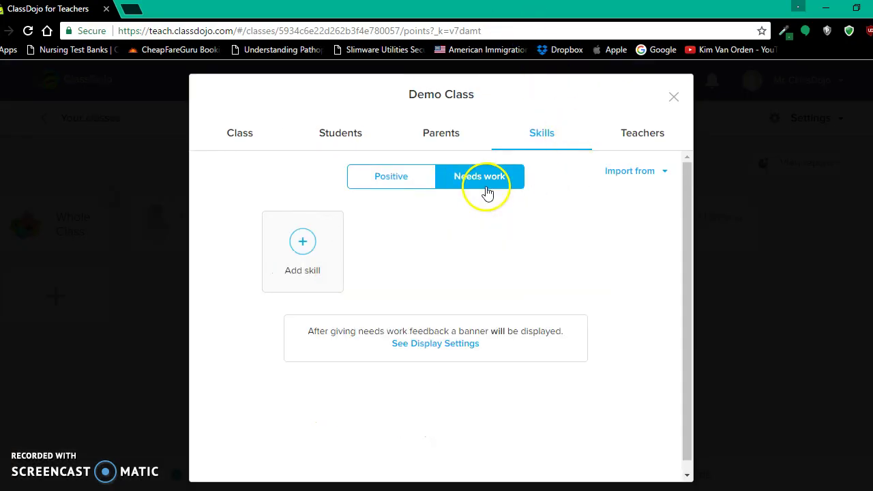
# Add a Needs work skill named "Disrespectful or bullying" with a point weight of -5 and save it.
pyautogui.click(320, 240)
pyautogui.click(419, 268)
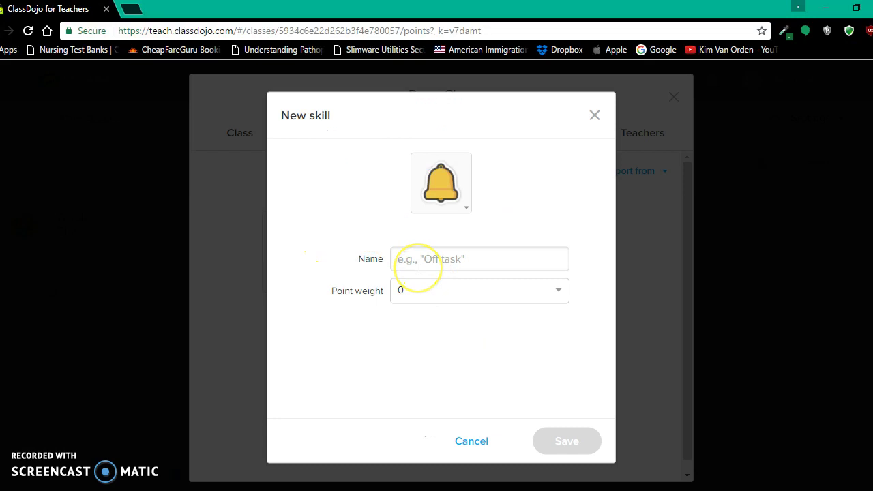
pyautogui.write('Disrespectful or bullying')
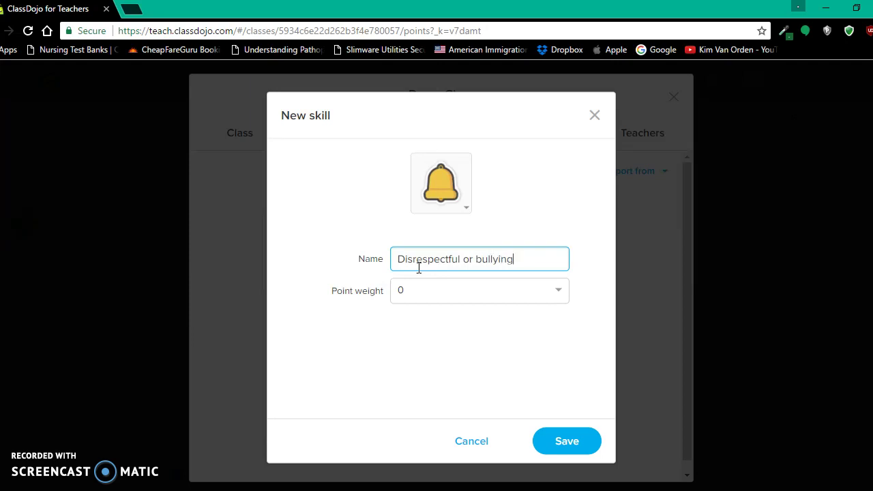
pyautogui.click(443, 294)
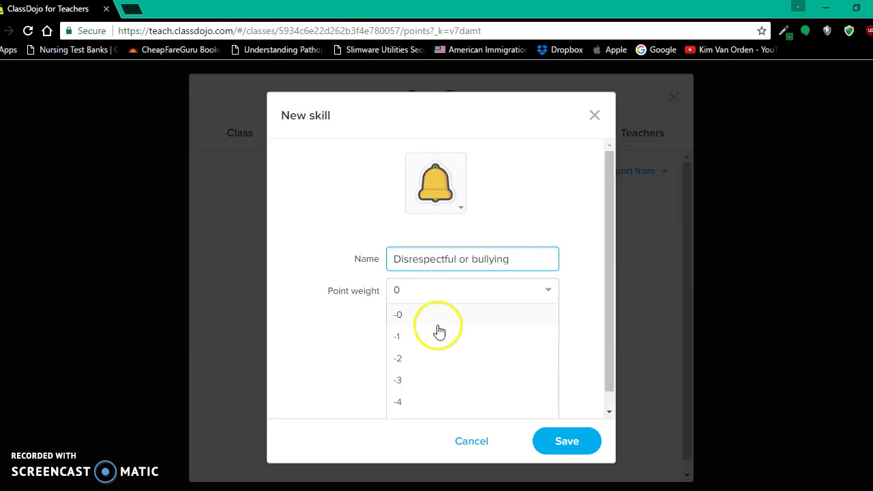
pyautogui.scroll(-1, 440, 404)
pyautogui.click(437, 411)
pyautogui.rightClick(435, 412)
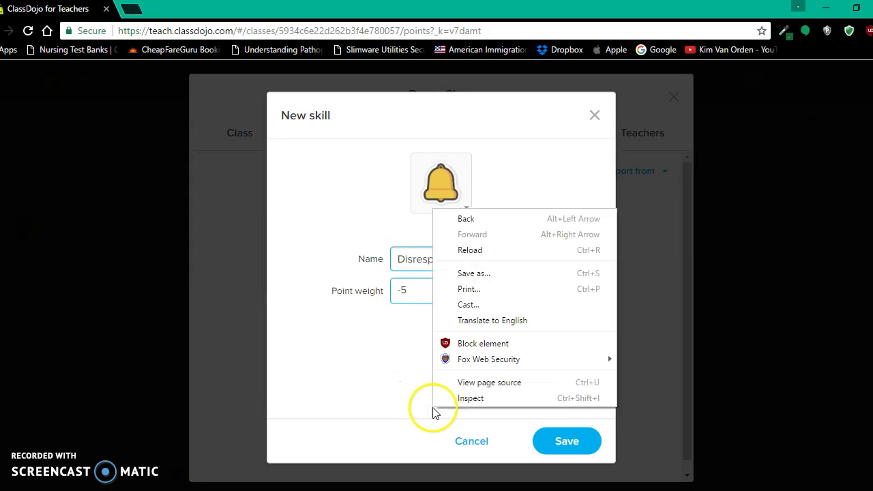
pyautogui.click(564, 443)
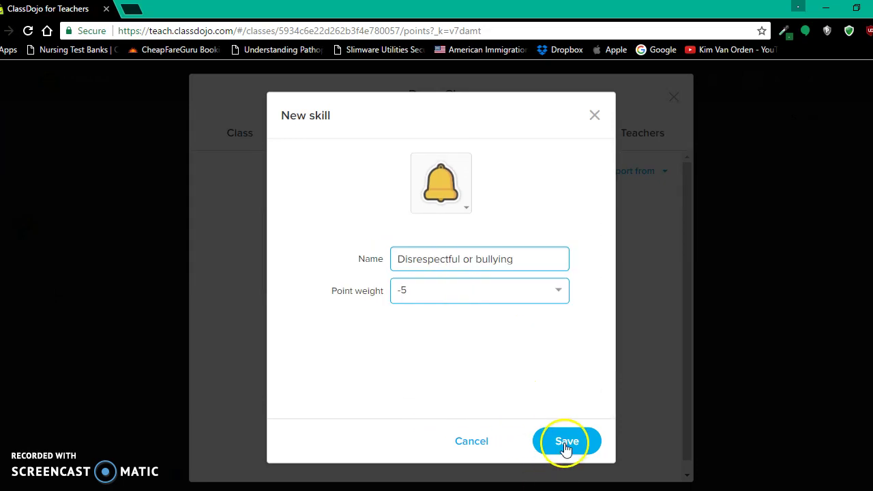
pyautogui.click(564, 443)
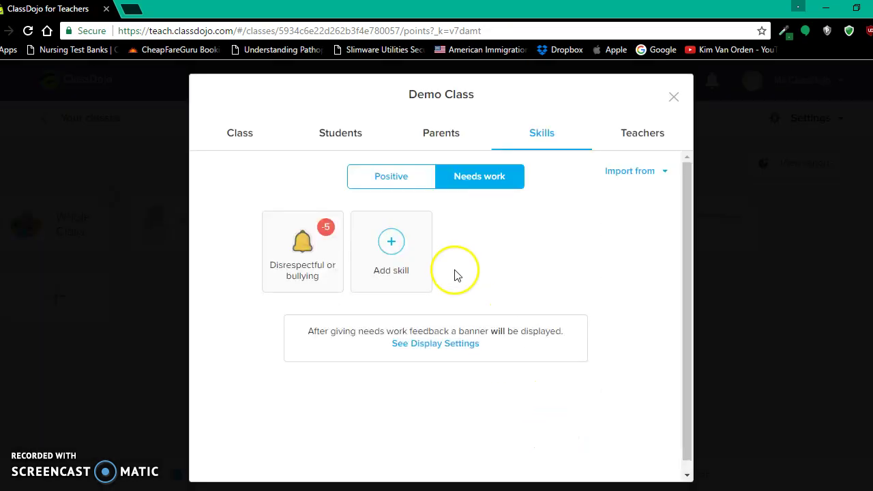
# Start a new Needs work skill with the bell icon and name it "Saying bad words and being rude".
pyautogui.click(413, 250)
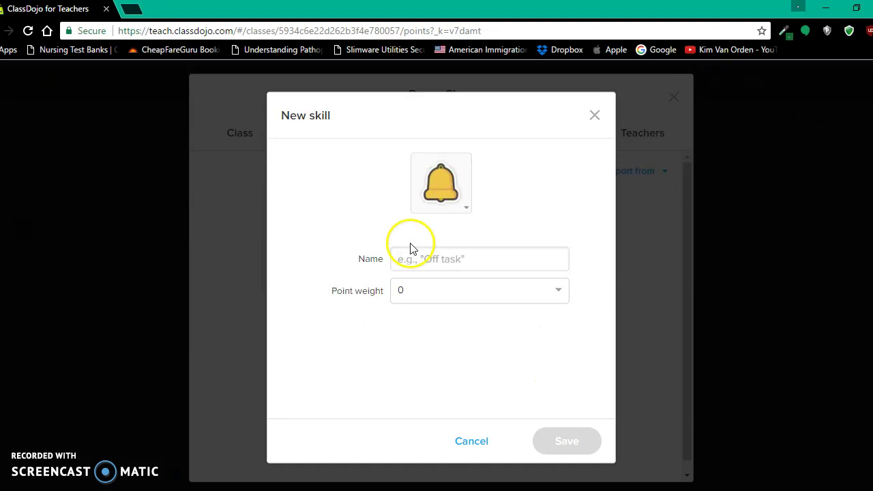
pyautogui.click(437, 205)
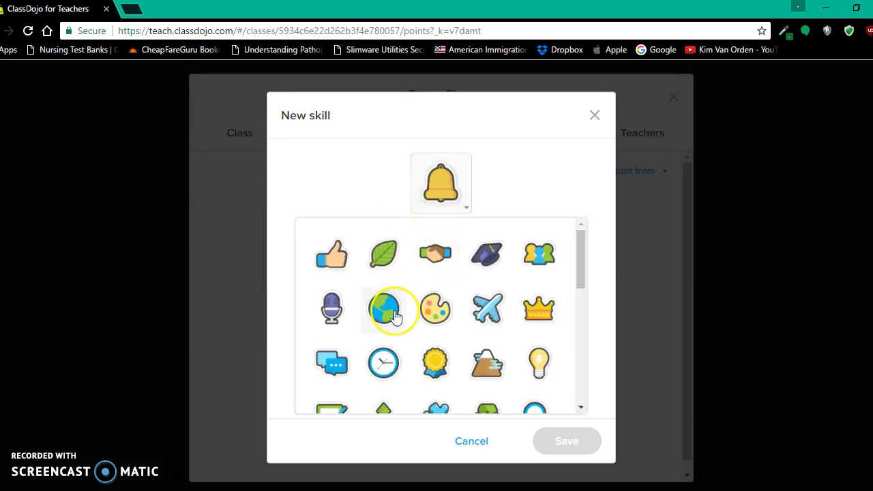
pyautogui.scroll(-3, 386, 308)
pyautogui.scroll(3, 393, 273)
pyautogui.click(495, 185)
pyautogui.click(475, 257)
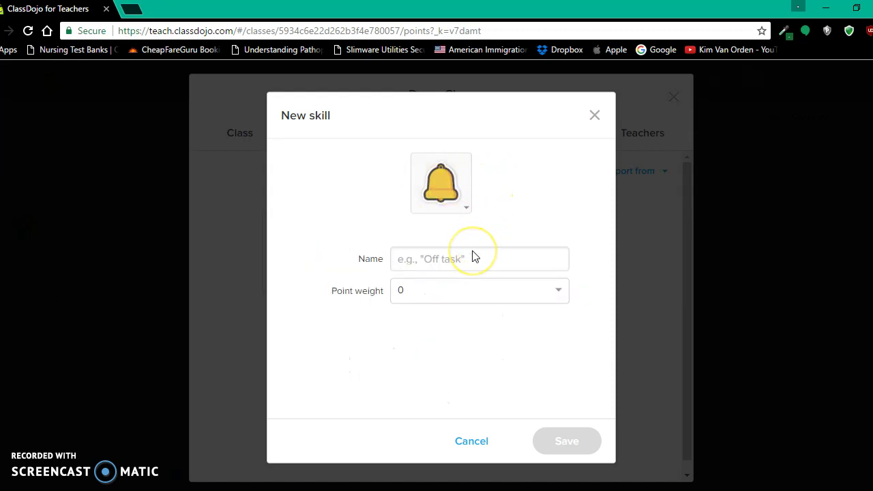
pyautogui.write('Saying bad words and being rude')
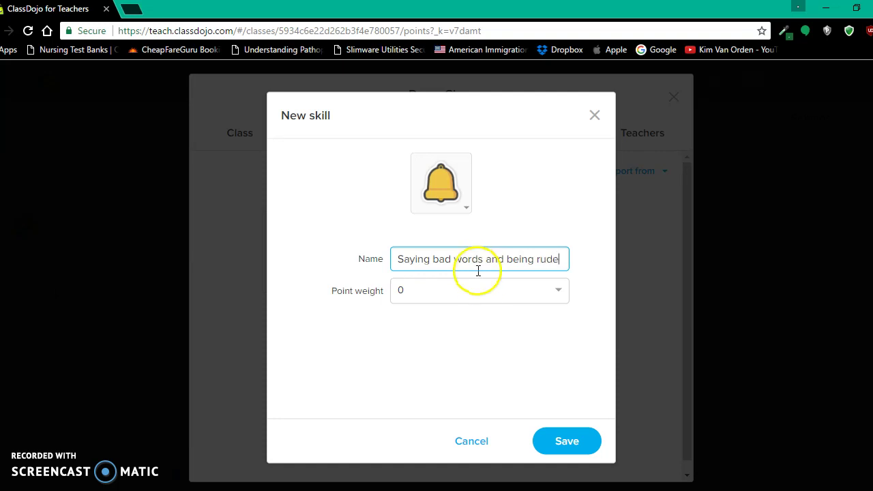
# Set the new skill's point weight to -2 and save it.
pyautogui.rightClick(481, 281)
pyautogui.click(453, 311)
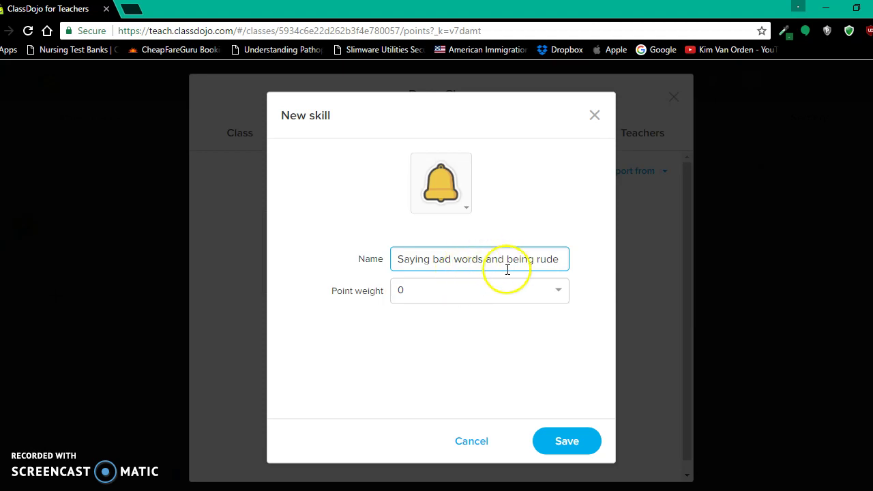
pyautogui.rightClick(558, 299)
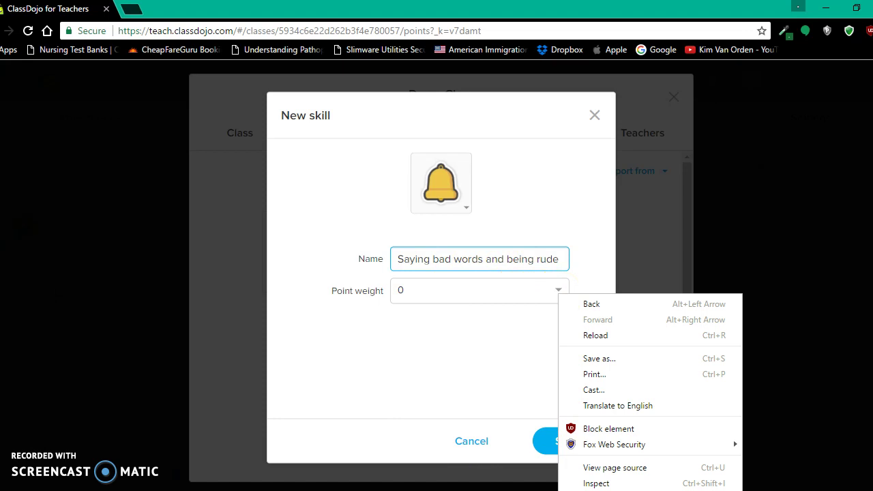
pyautogui.click(493, 298)
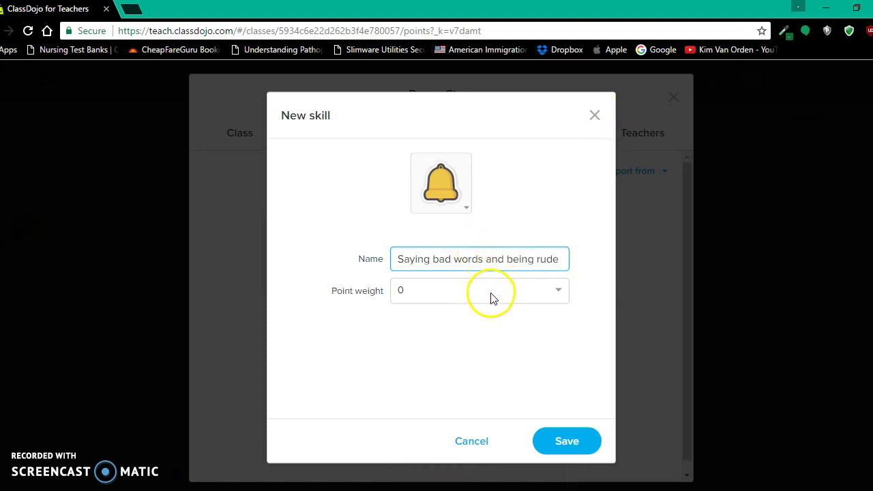
pyautogui.click(492, 299)
pyautogui.click(363, 358)
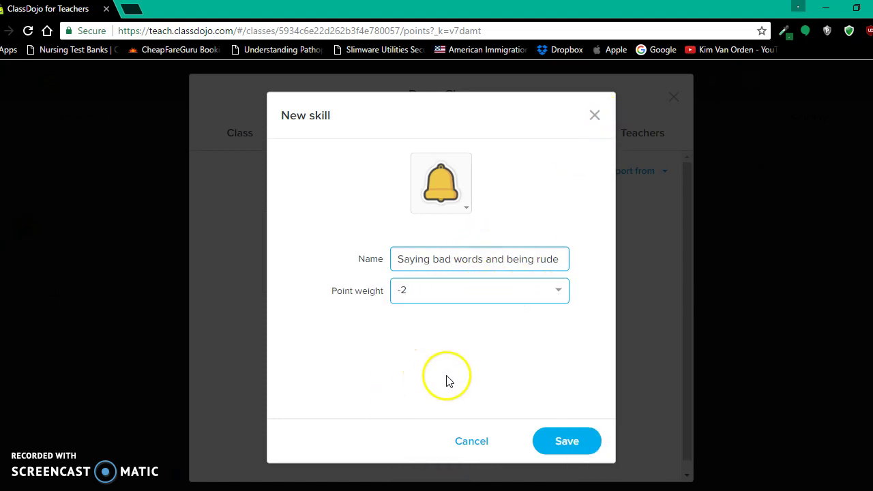
pyautogui.click(556, 444)
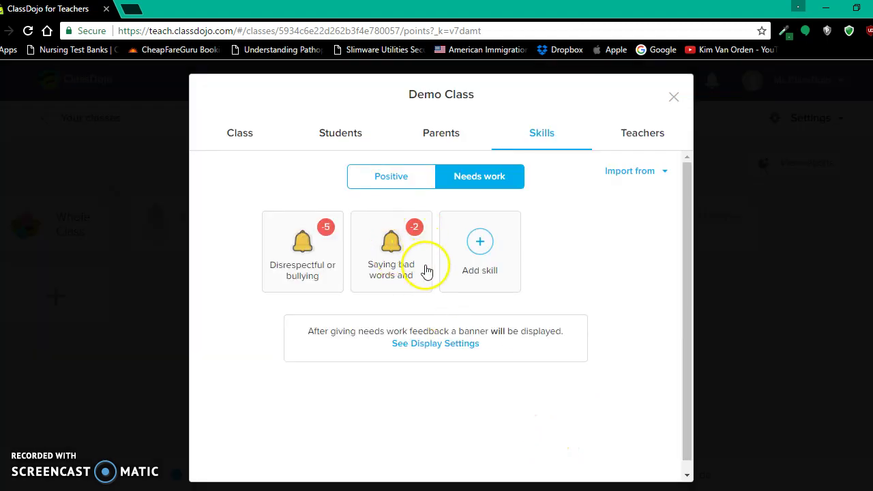
# Add a Needs work skill named "Angry and screaming" with a point weight of -1 and save it.
pyautogui.moveTo(427, 272); pyautogui.dragTo(484, 269)
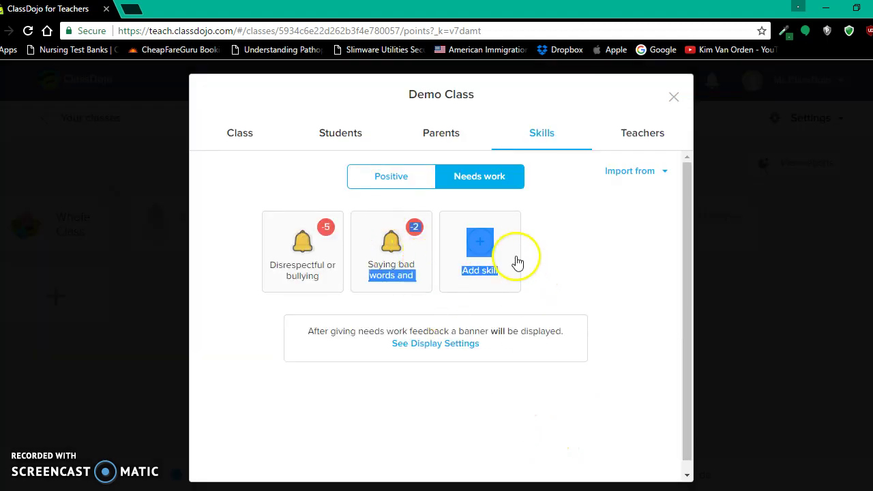
pyautogui.click(483, 242)
pyautogui.click(437, 270)
pyautogui.write('s')
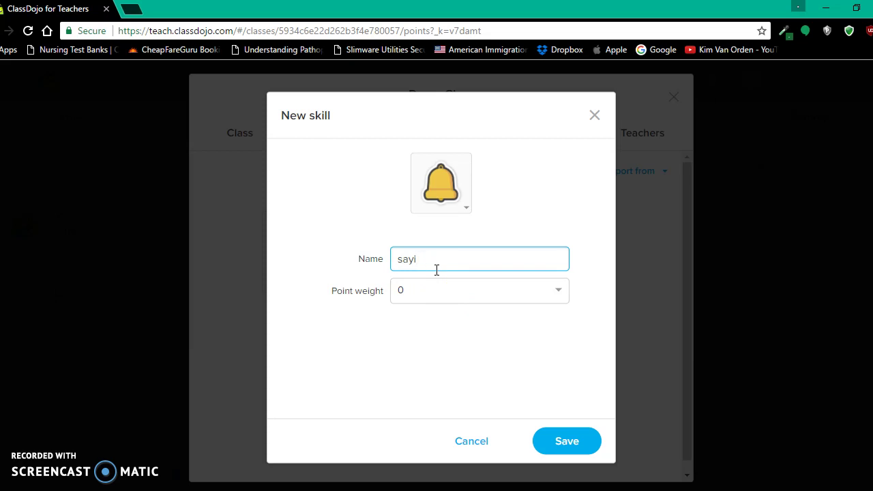
pyautogui.press('BackSpace')
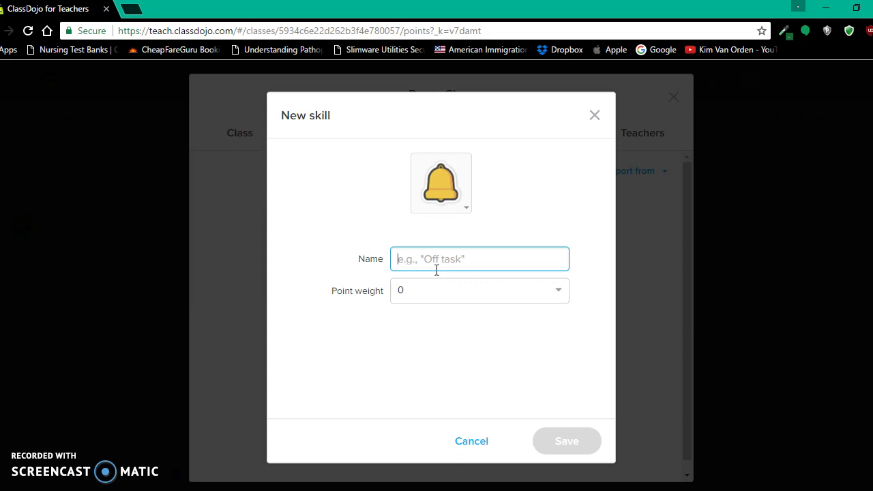
pyautogui.write('Angry and screaming')
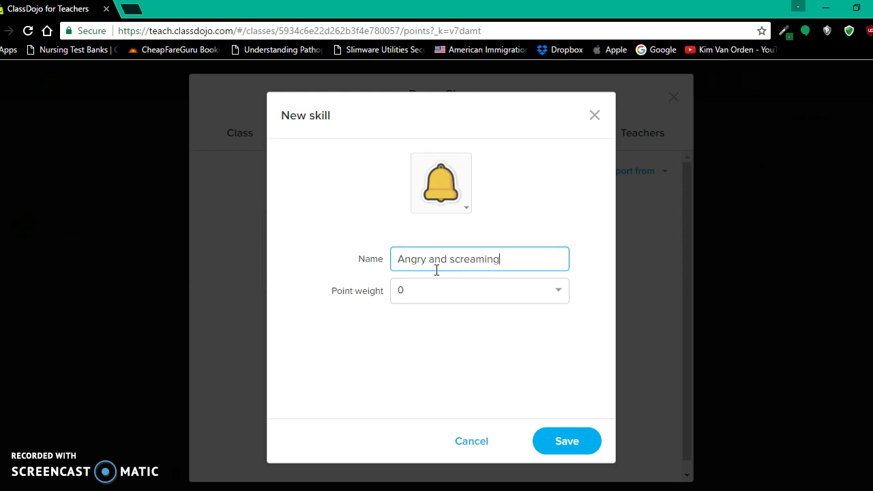
pyautogui.click(516, 292)
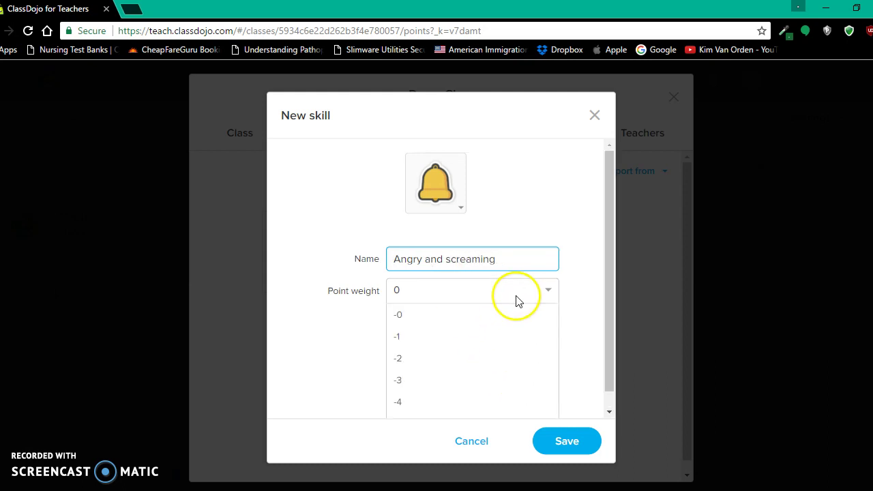
pyautogui.click(494, 338)
pyautogui.rightClick(548, 431)
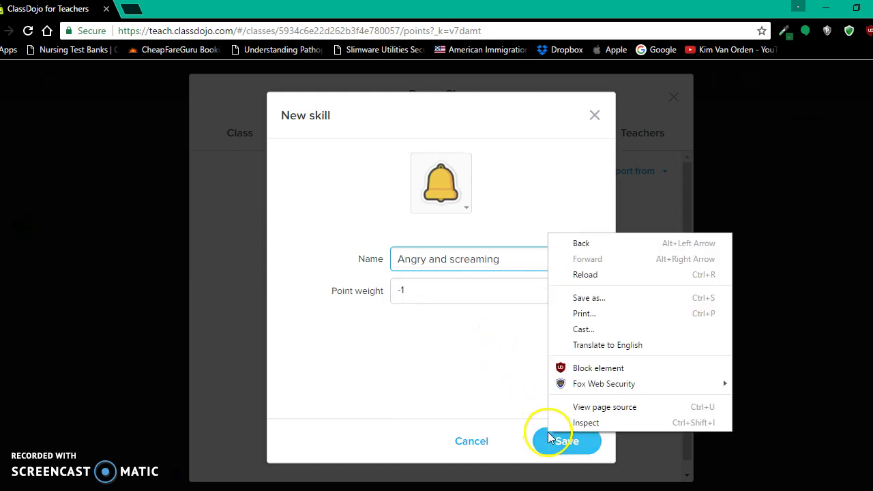
pyautogui.click(556, 442)
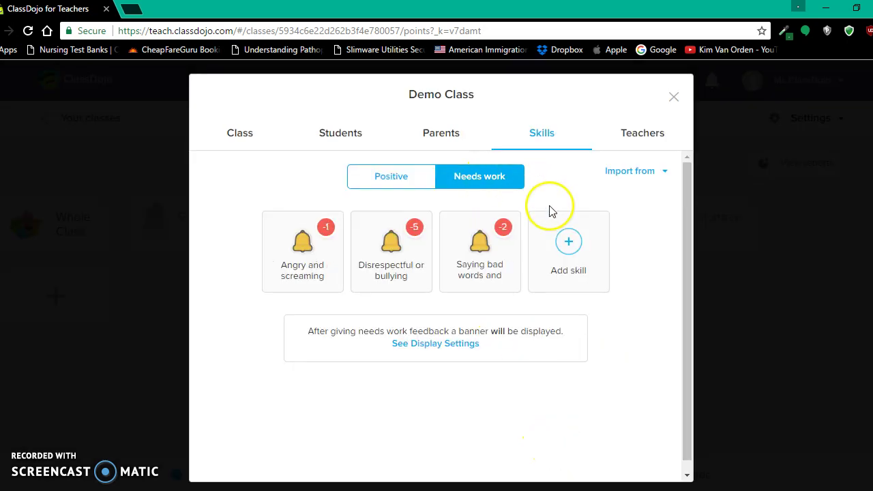
# Add a Needs work skill named "Kicking Students and teachers" with a point weight of -3 and save it.
pyautogui.click(565, 255)
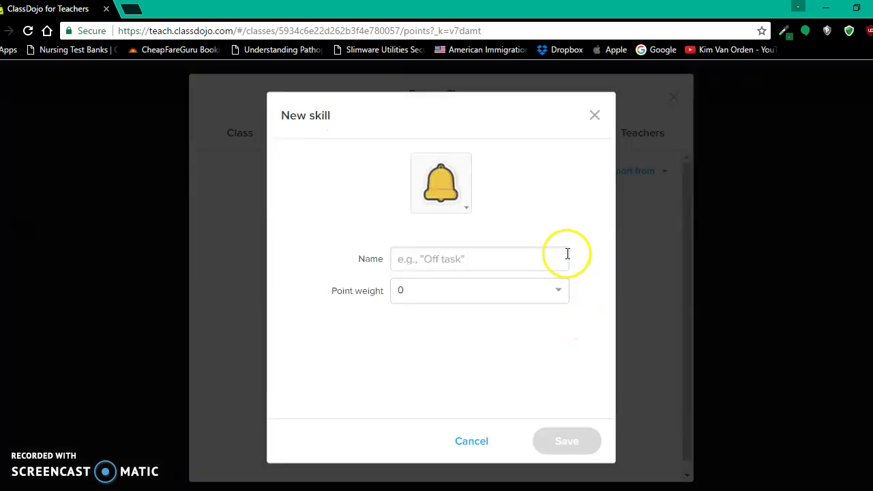
pyautogui.click(523, 266)
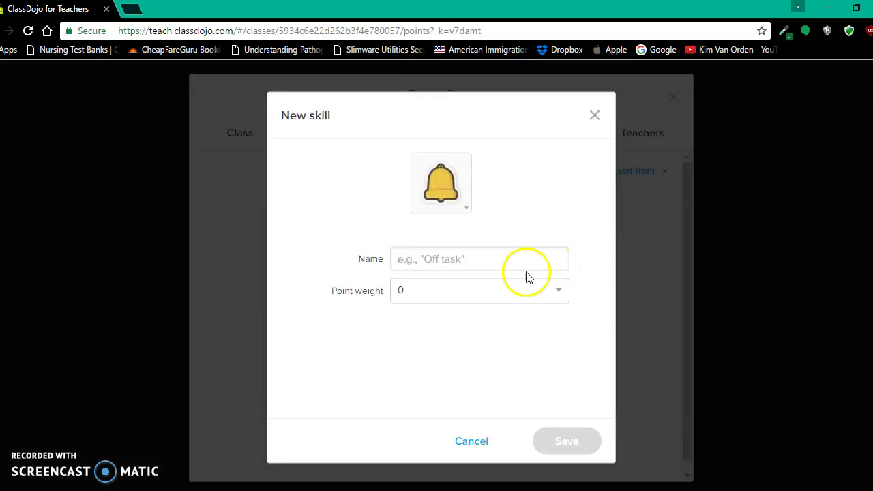
pyautogui.write('Kicking Students and teachers')
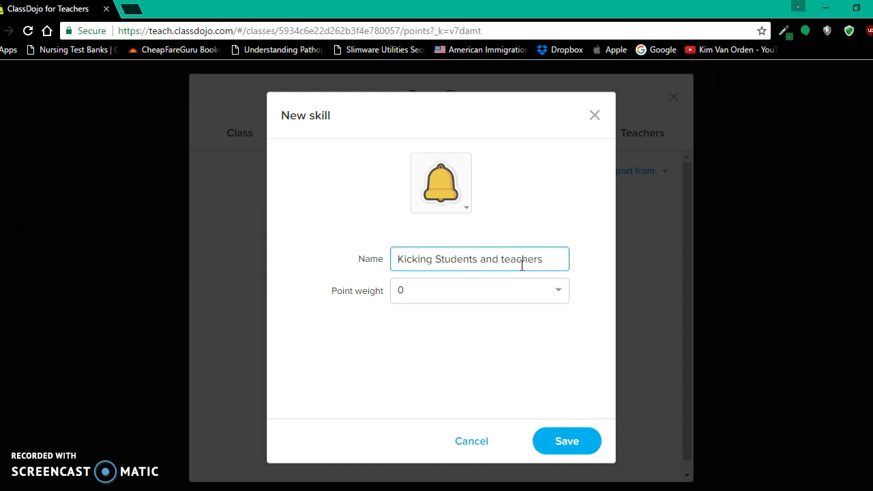
pyautogui.click(519, 307)
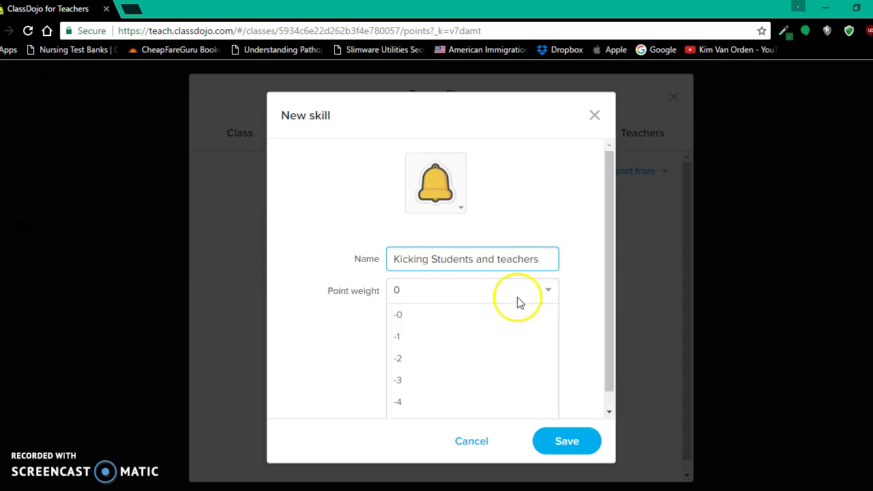
pyautogui.click(490, 384)
pyautogui.click(568, 442)
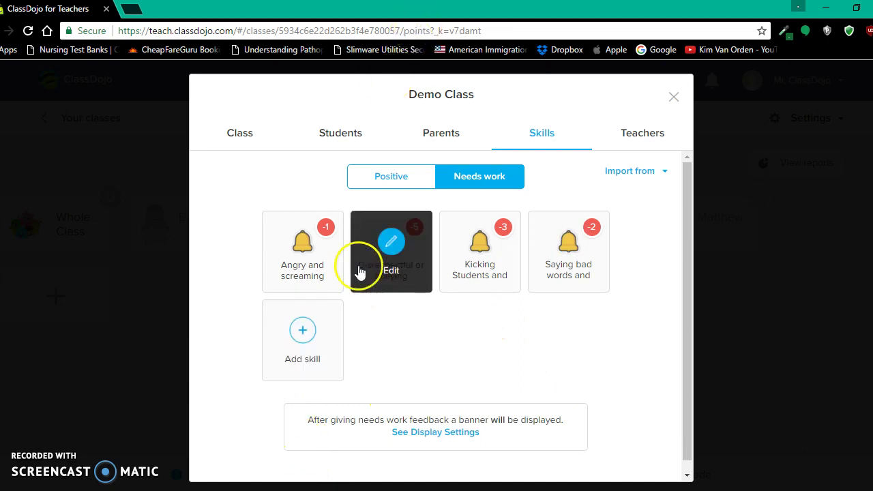
pyautogui.moveTo(324, 279)
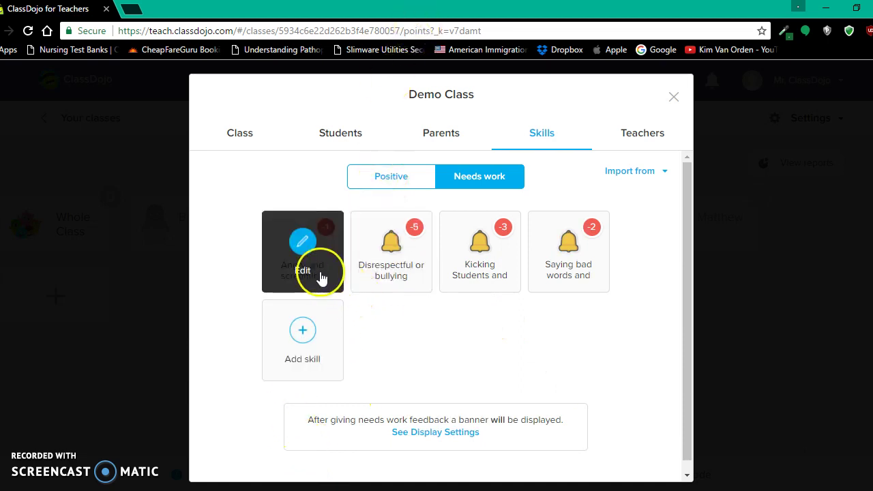
pyautogui.hotkey('ctrl', '+')
pyautogui.hotkey('ctrl', '+')
pyautogui.hotkey('ctrl', '+')
pyautogui.hotkey('ctrl', '+')
pyautogui.hotkey('ctrl', '+')
pyautogui.hotkey('ctrl', '+')
pyautogui.hotkey('ctrl', '+')
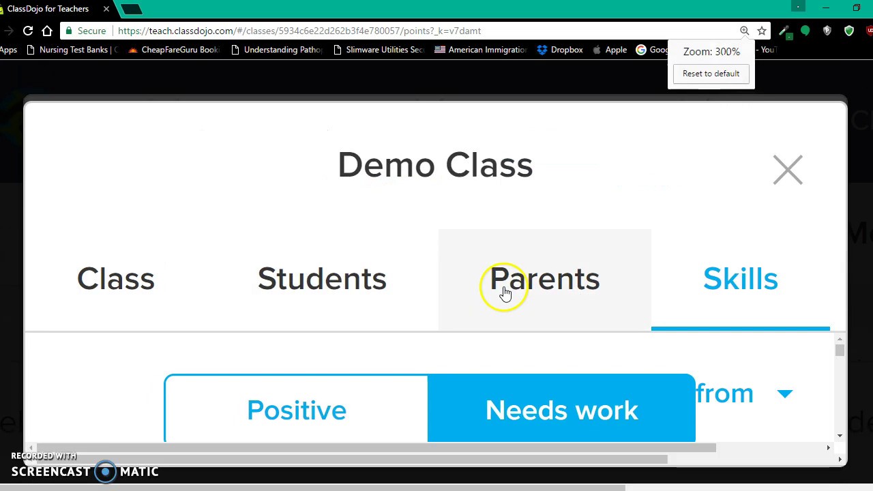
pyautogui.hotkey('ctrl', '-')
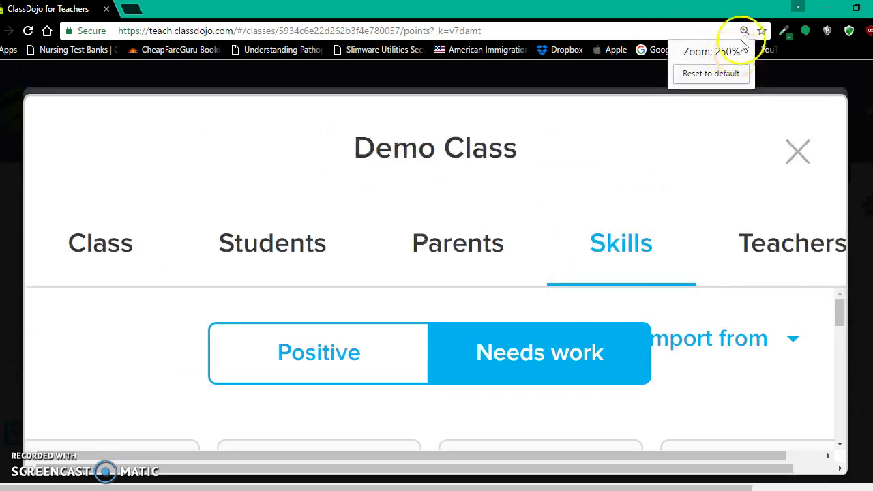
pyautogui.click(715, 74)
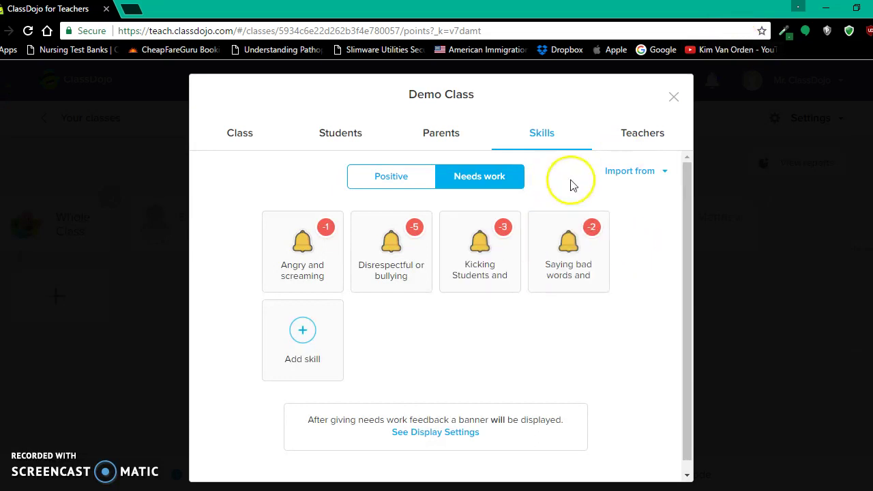
# Change the icon of the "Kicking Students and teachers" skill to the storm cloud with lightning and save it.
pyautogui.click(481, 240)
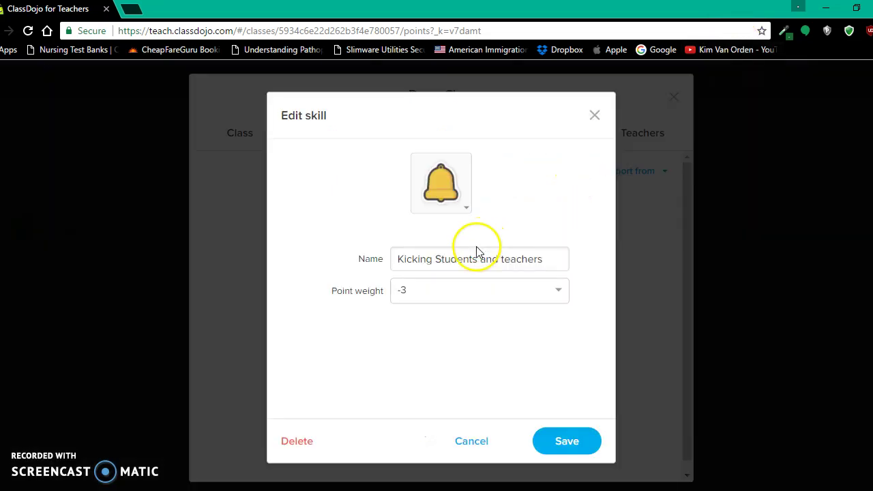
pyautogui.click(435, 194)
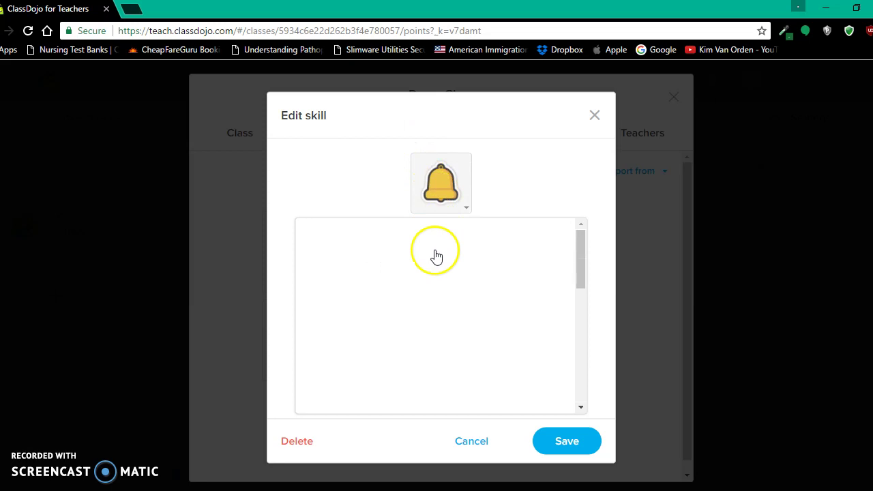
pyautogui.scroll(-5, 432, 296)
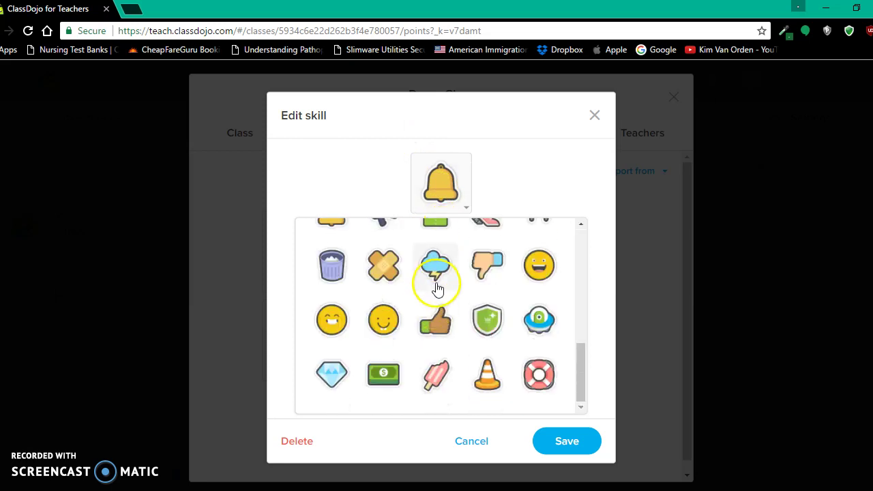
pyautogui.click(435, 268)
pyautogui.rightClick(575, 434)
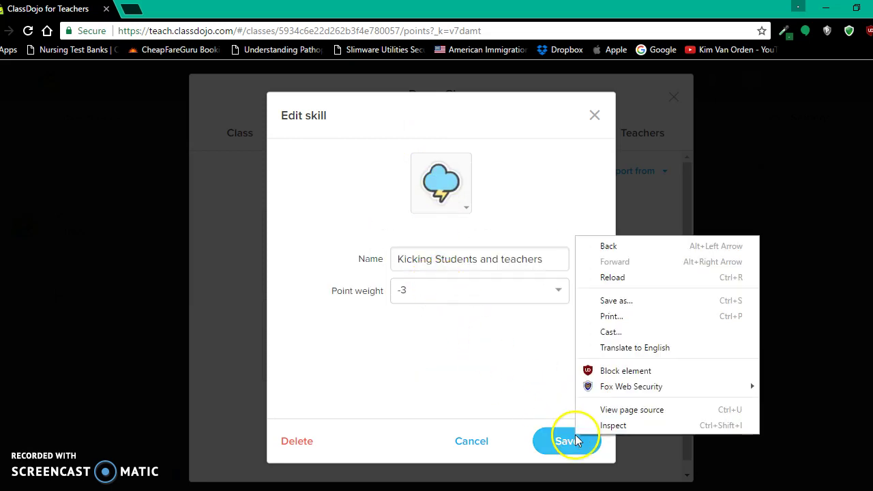
pyautogui.click(572, 438)
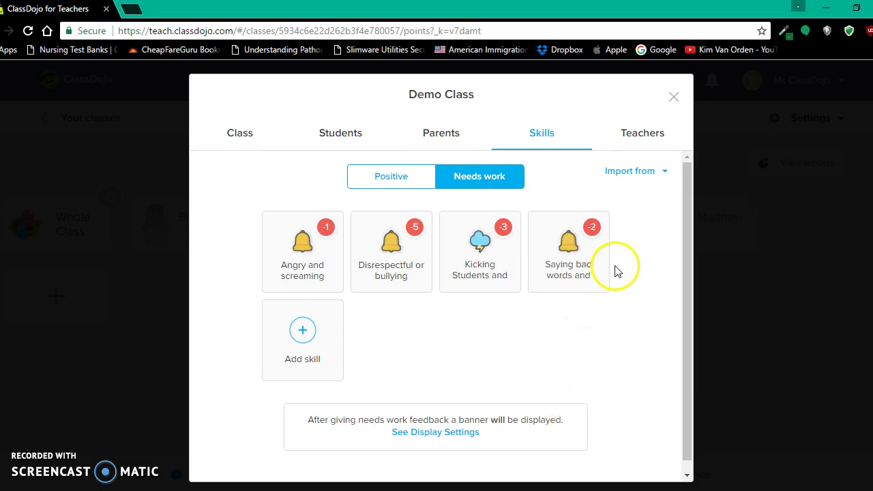
# Close the class settings and give the whole class a positive feedback point.
pyautogui.click(662, 101)
pyautogui.click(629, 142)
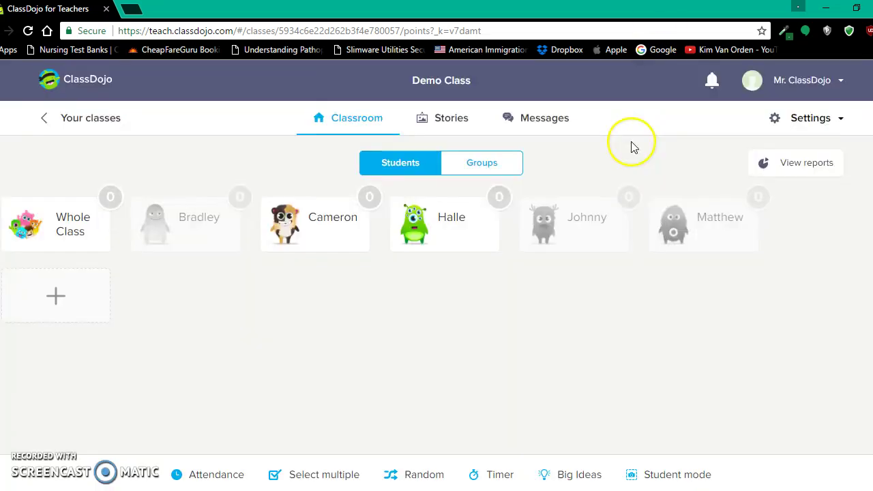
pyautogui.click(109, 224)
pyautogui.click(516, 250)
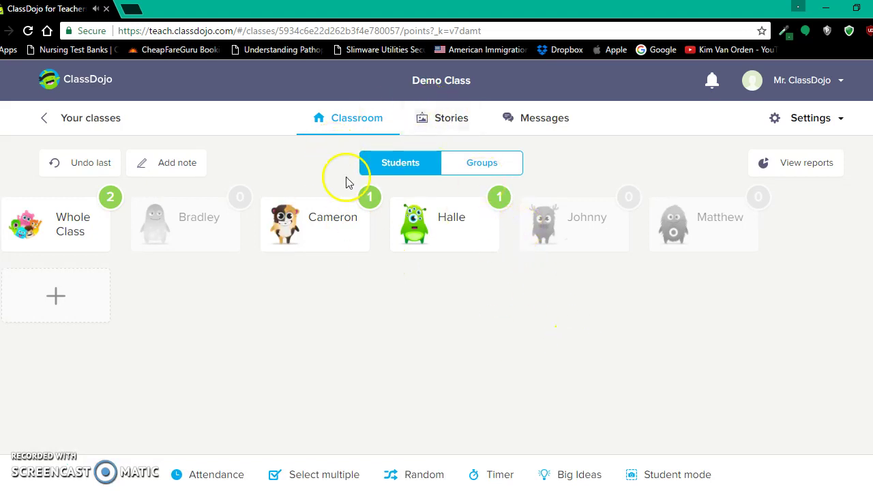
# Reopen attendance for the Demo Class, mark all students present and save the attendance.
pyautogui.click(216, 473)
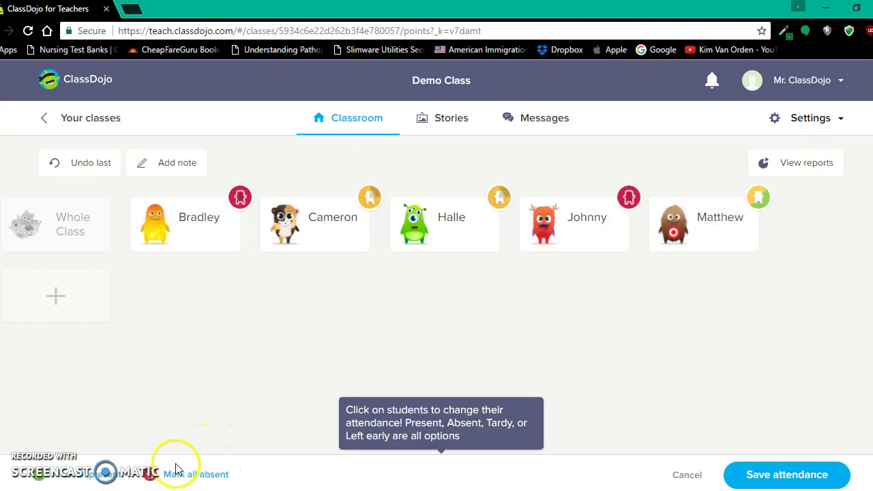
pyautogui.click(75, 476)
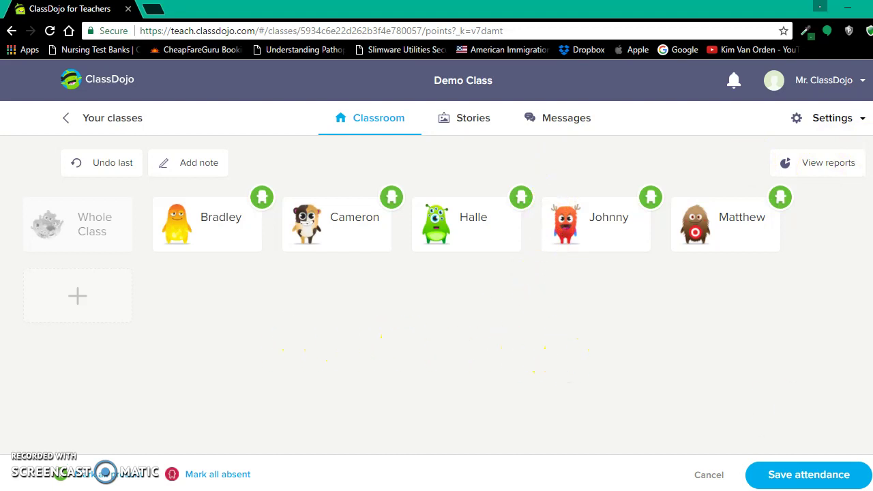
pyautogui.click(842, 483)
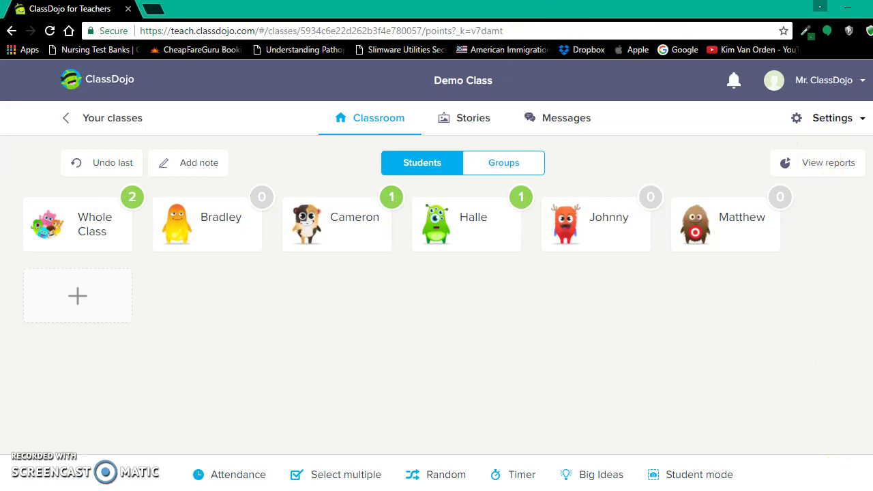
# Give the student with the yellow monster avatar the "Disrespectful or bullying" Needs work feedback.
pyautogui.moveTo(382, 15); pyautogui.dragTo(448, 1)
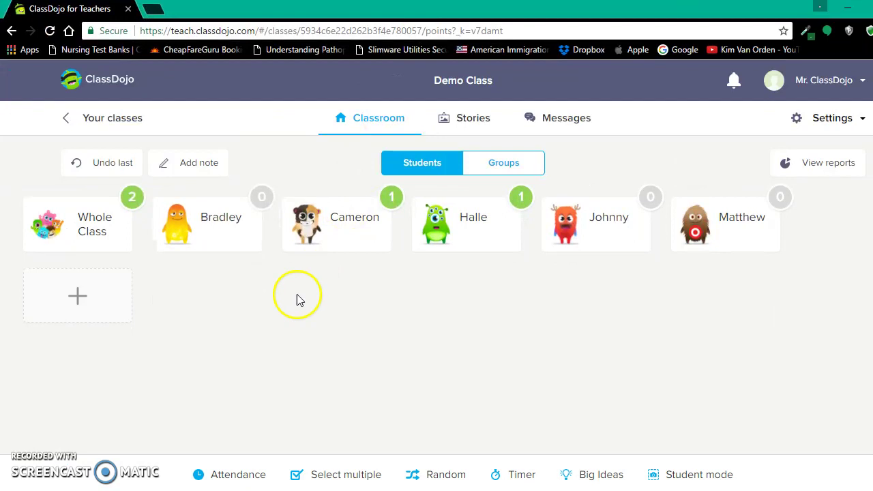
pyautogui.click(228, 216)
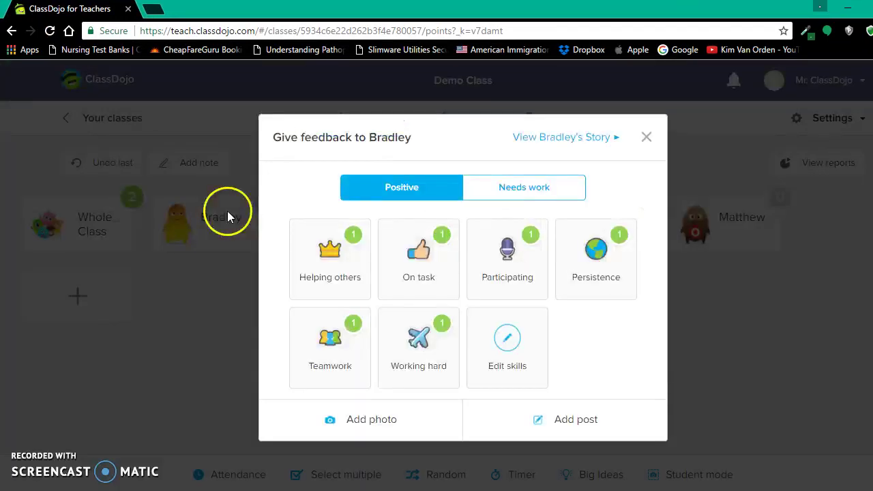
pyautogui.click(466, 193)
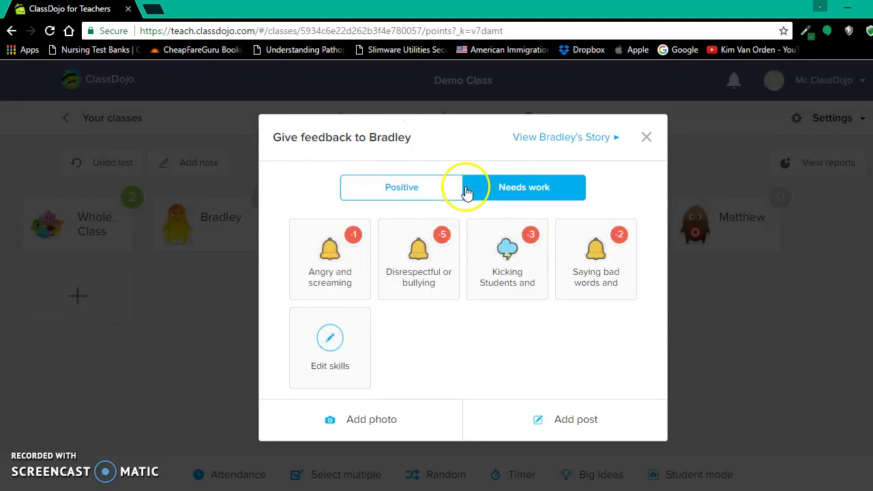
pyautogui.click(429, 244)
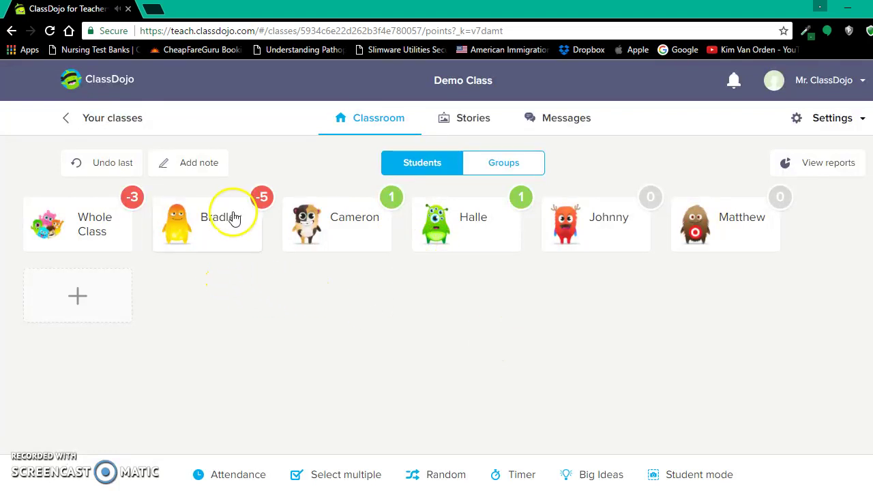
# Give the student with the black, white and brown avatar the "Kicking Students and teachers" Needs work feedback.
pyautogui.click(313, 207)
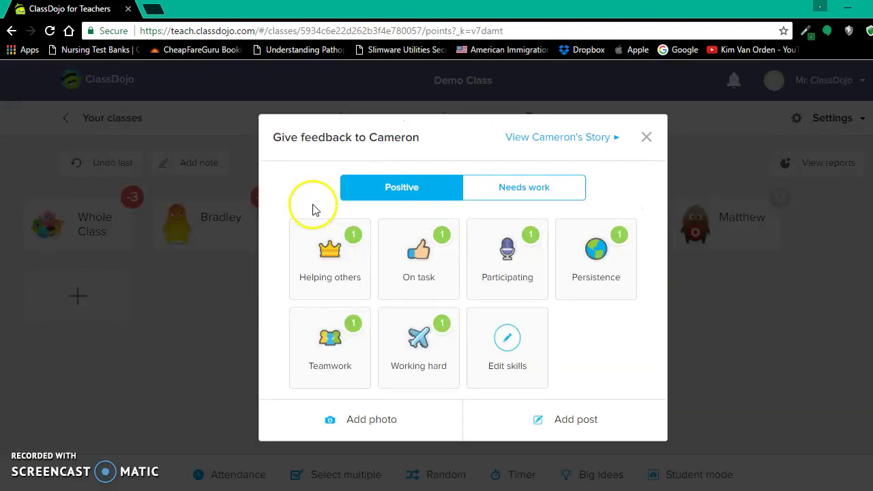
pyautogui.click(505, 192)
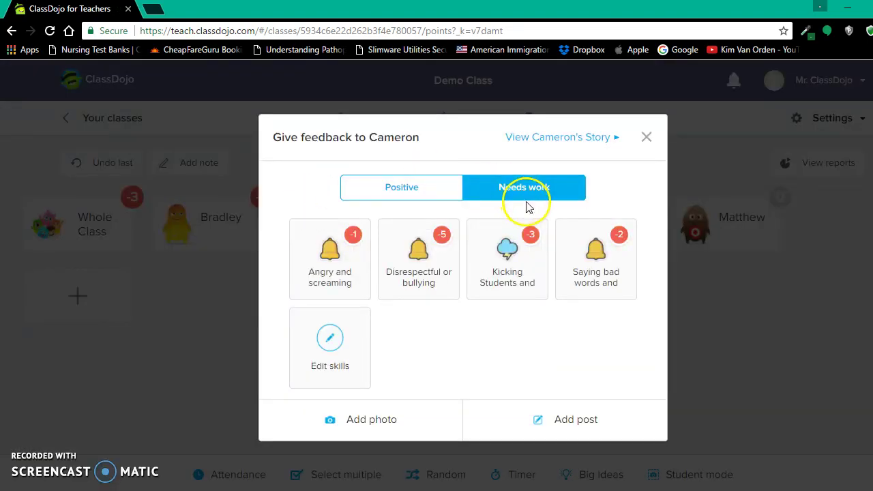
pyautogui.click(513, 247)
# From the feedback for the student with the brown monster avatar, add a Needs work skill named "Detention" with point weight -2 and save it.
pyautogui.click(764, 236)
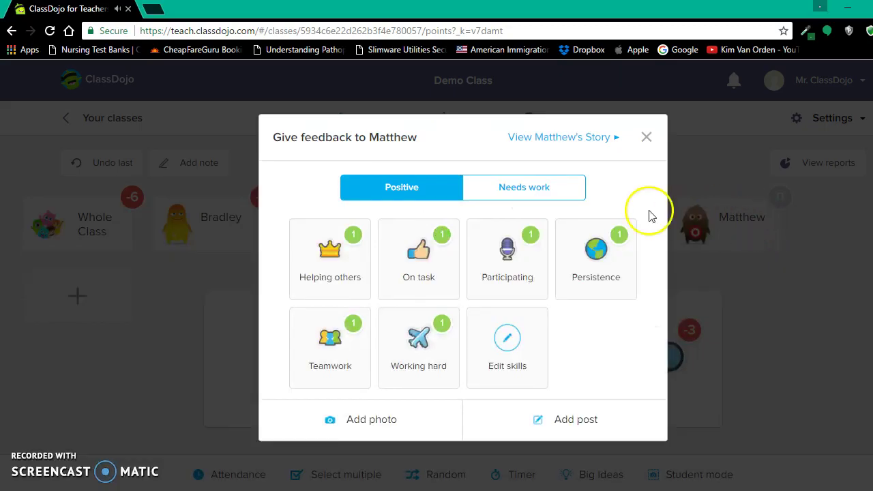
pyautogui.click(539, 195)
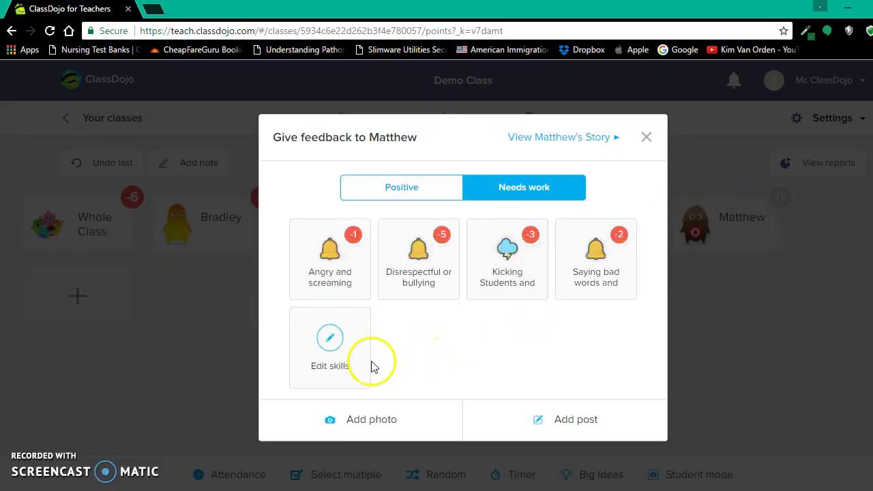
pyautogui.click(336, 363)
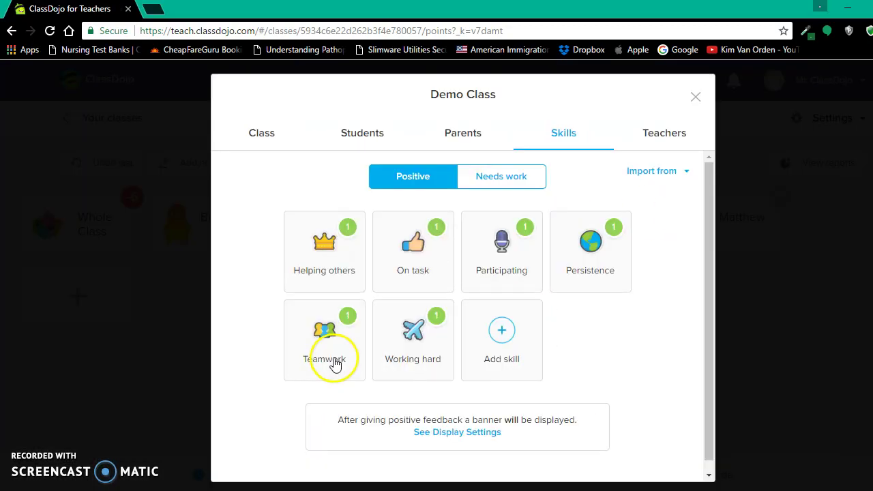
pyautogui.click(503, 179)
pyautogui.click(337, 327)
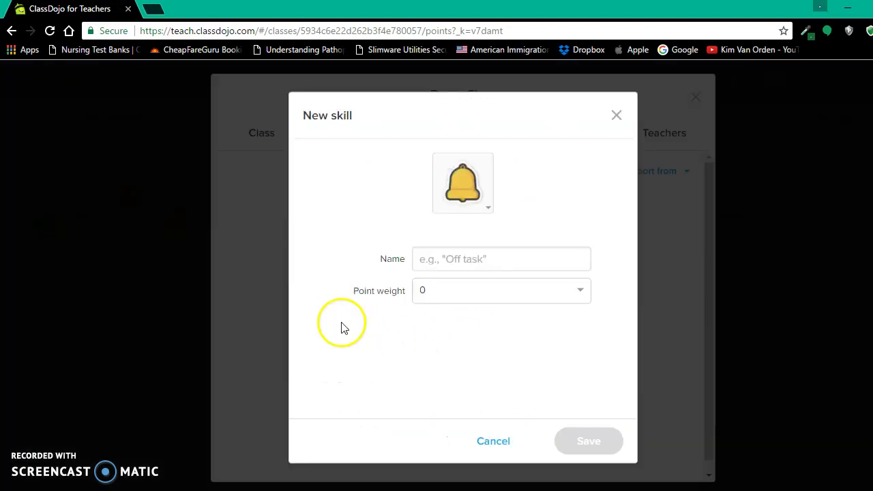
pyautogui.click(482, 270)
pyautogui.write('Detention')
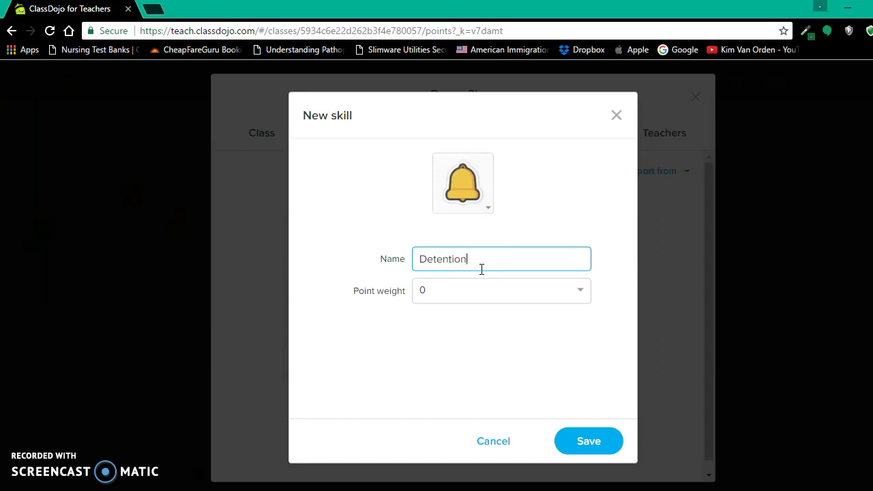
pyautogui.click(488, 300)
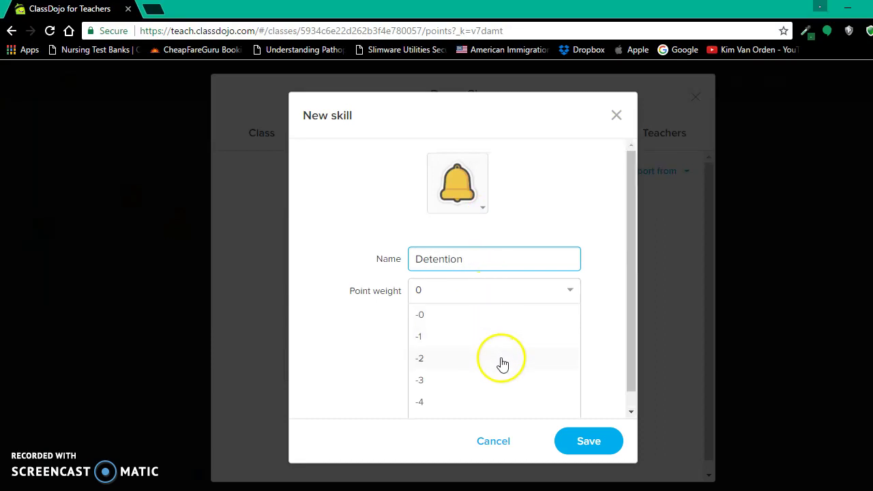
pyautogui.click(500, 358)
pyautogui.click(585, 436)
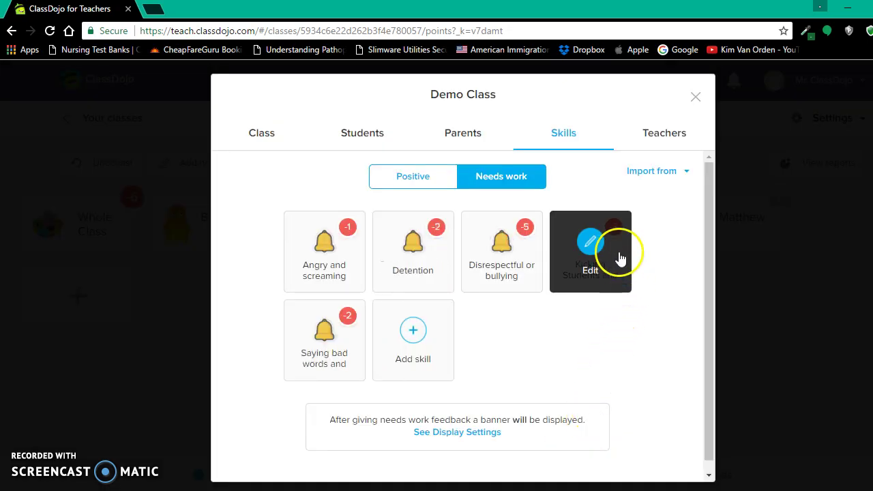
# Close the class settings and give the brown-avatar student the "Detention" and "Angry and screaming" Needs work feedback.
pyautogui.click(694, 97)
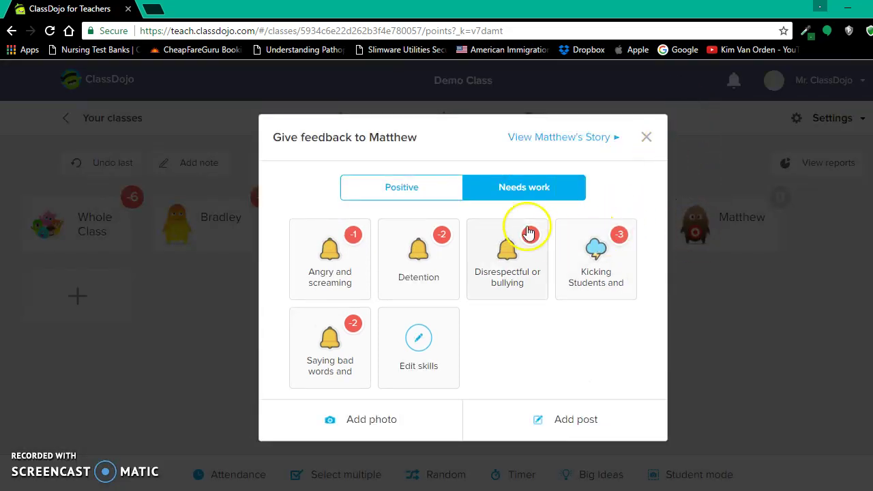
pyautogui.click(413, 260)
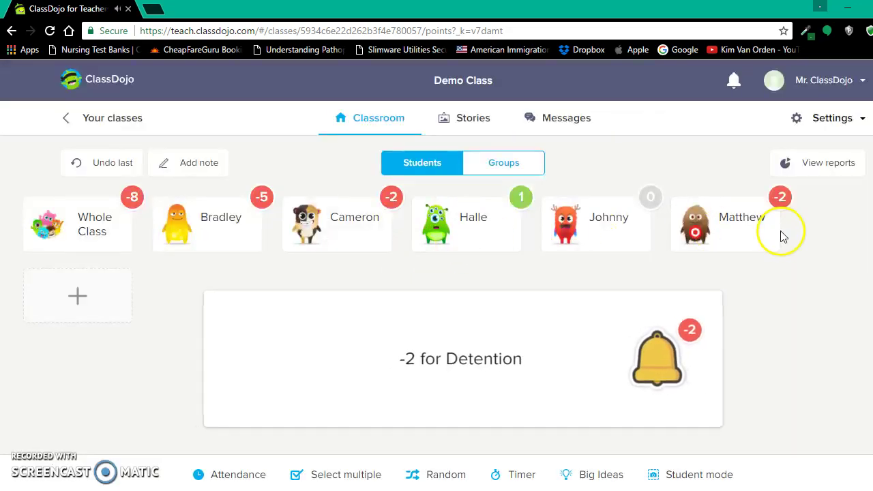
pyautogui.click(733, 225)
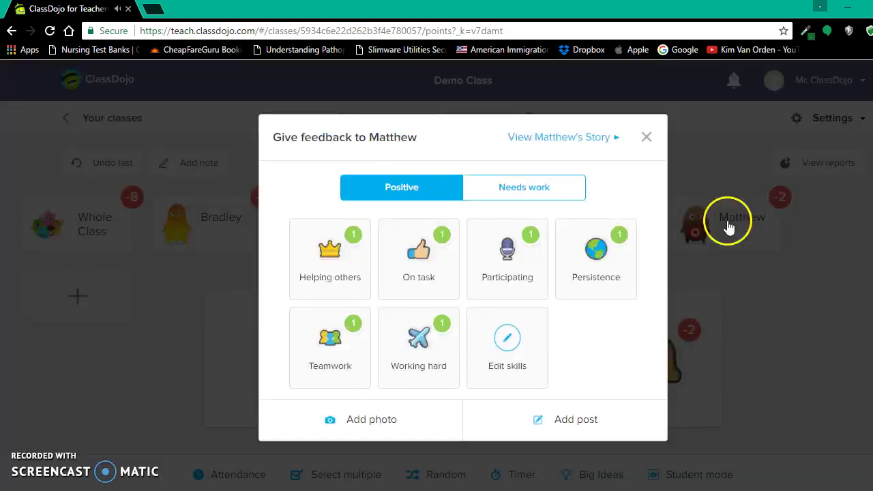
pyautogui.click(572, 183)
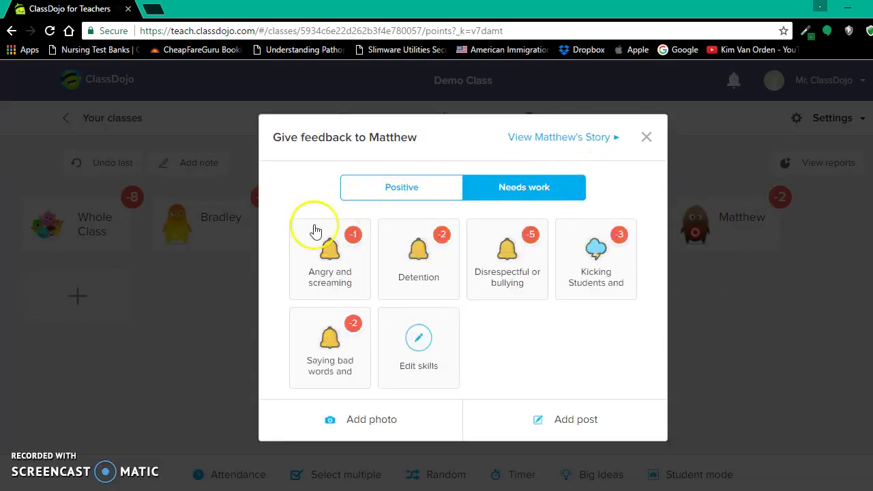
pyautogui.click(352, 249)
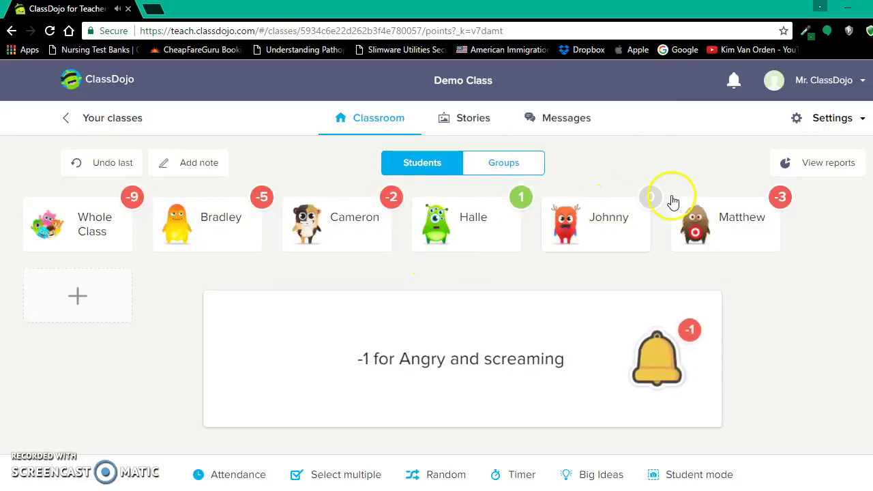
# Give the brown-avatar student another "Angry and screaming" and another "Detention" Needs work feedback.
pyautogui.click(721, 210)
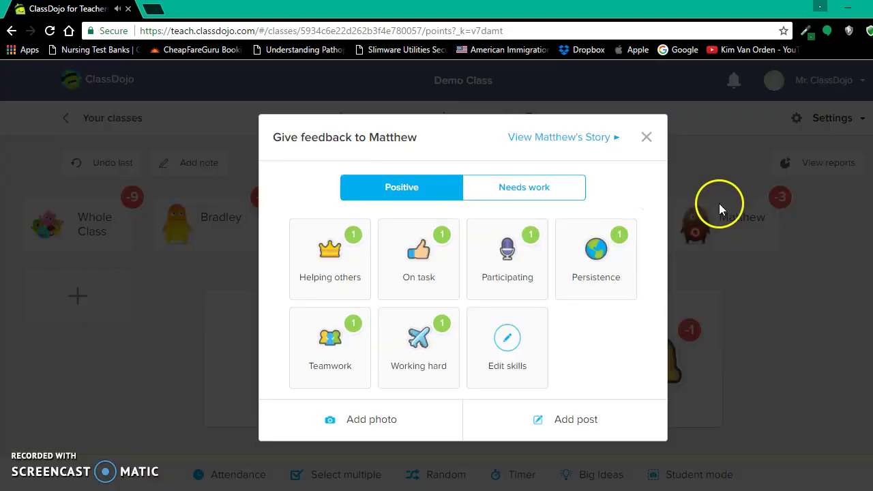
pyautogui.click(485, 194)
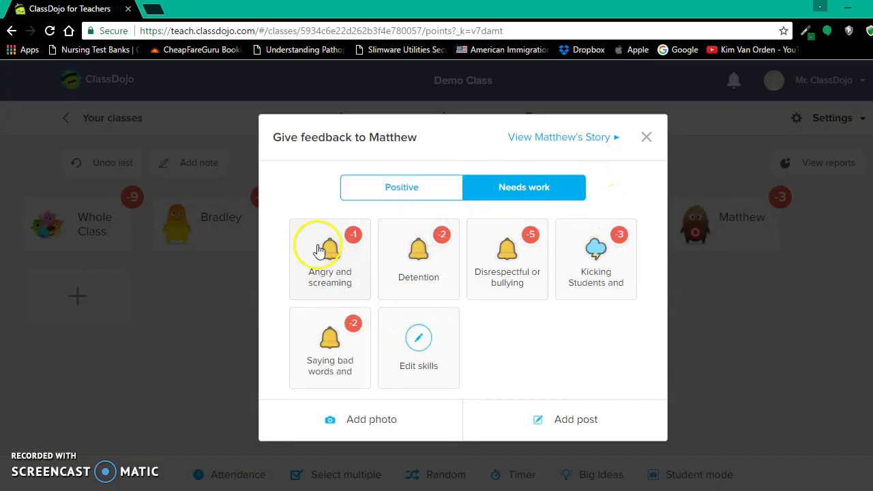
pyautogui.click(342, 264)
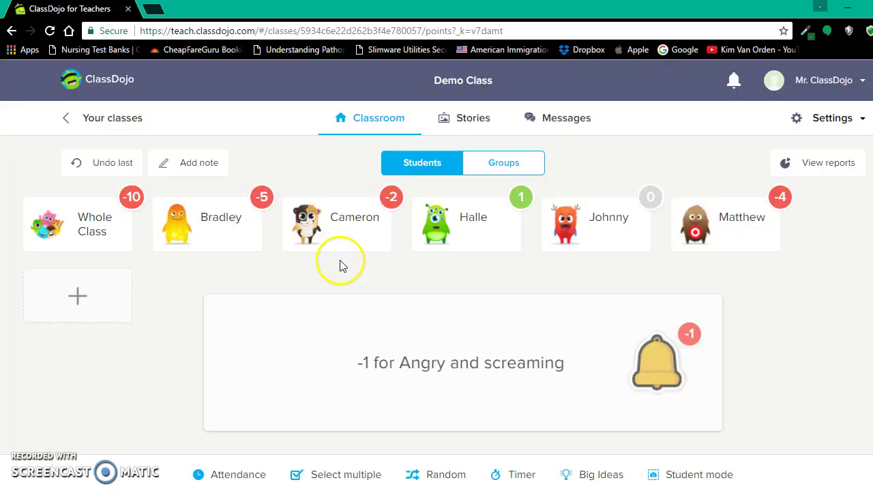
pyautogui.click(723, 207)
pyautogui.click(519, 187)
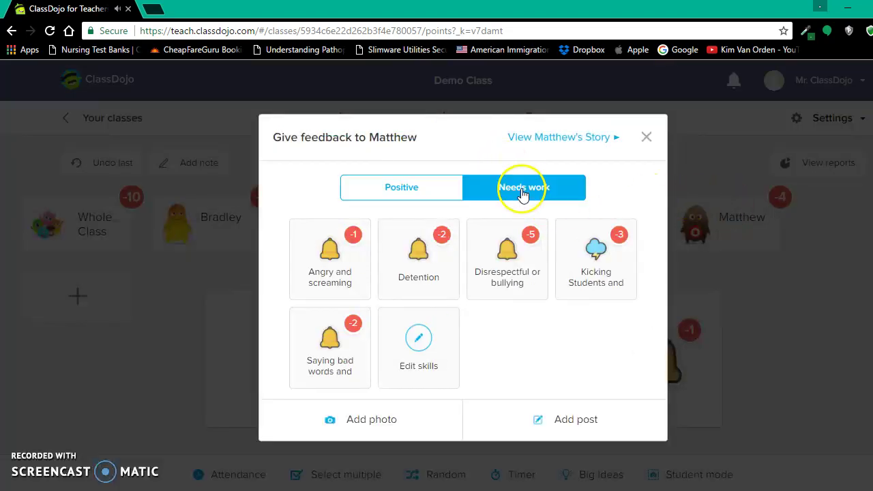
pyautogui.click(416, 251)
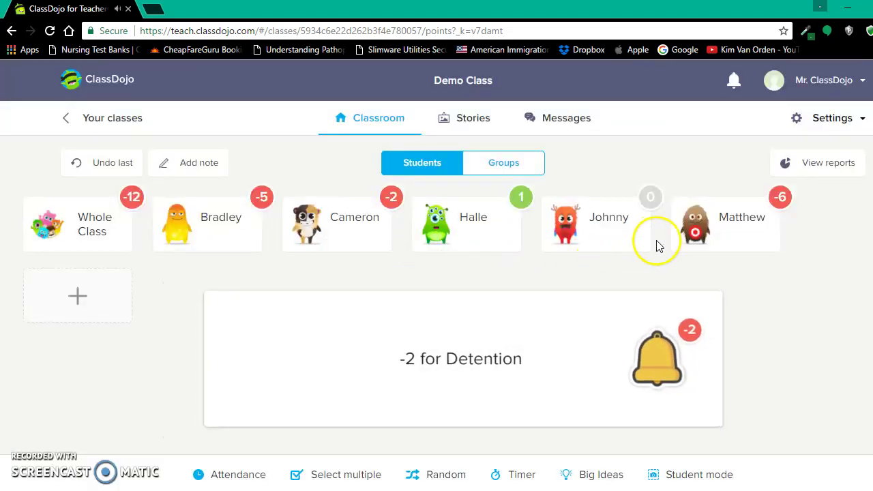
# Reopen the brown-avatar student's feedback and open the class's Needs work skills for editing.
pyautogui.click(693, 231)
pyautogui.click(558, 194)
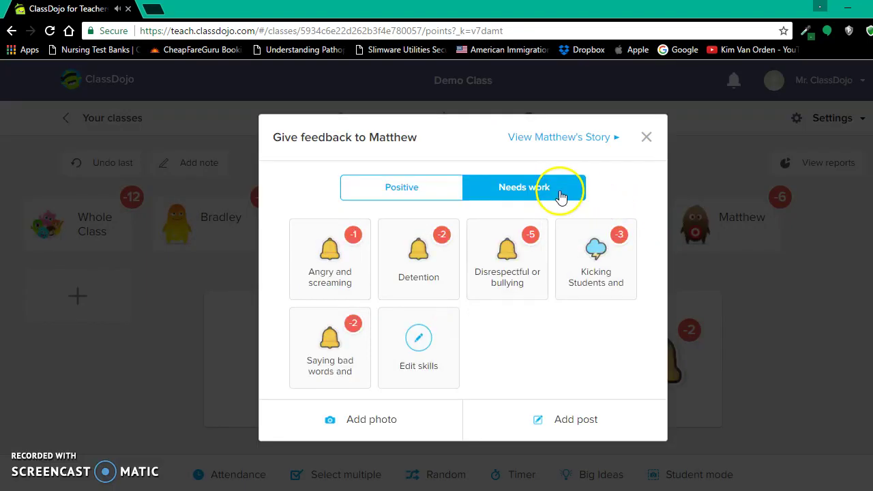
pyautogui.click(394, 194)
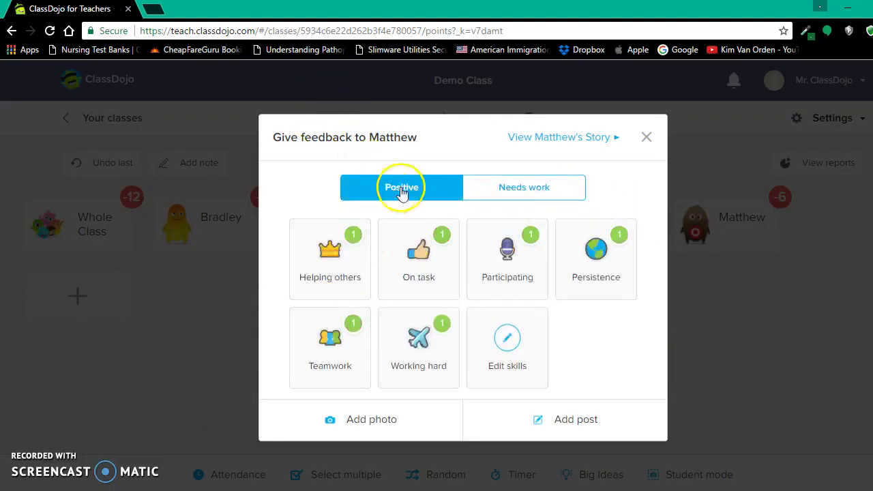
pyautogui.click(529, 195)
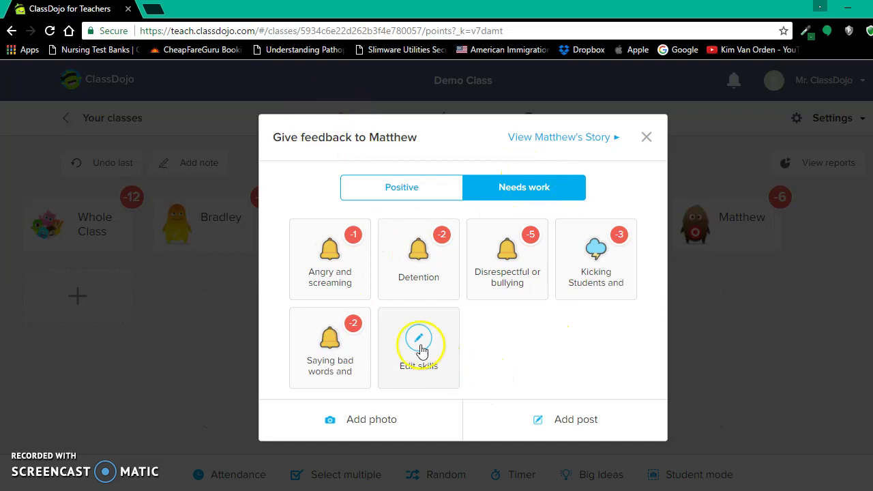
pyautogui.click(475, 331)
pyautogui.click(506, 178)
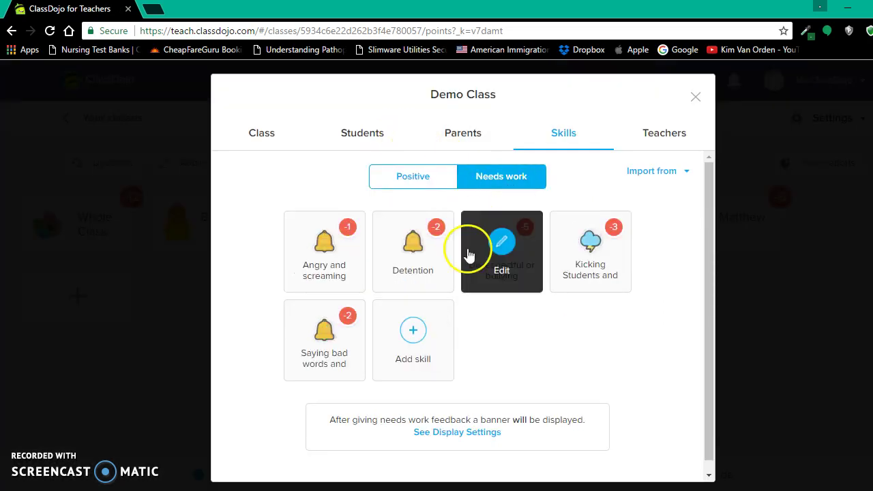
# Add a Needs work skill named "Red Light Crossing" with a point weight of -5, save it and close the class settings.
pyautogui.click(413, 318)
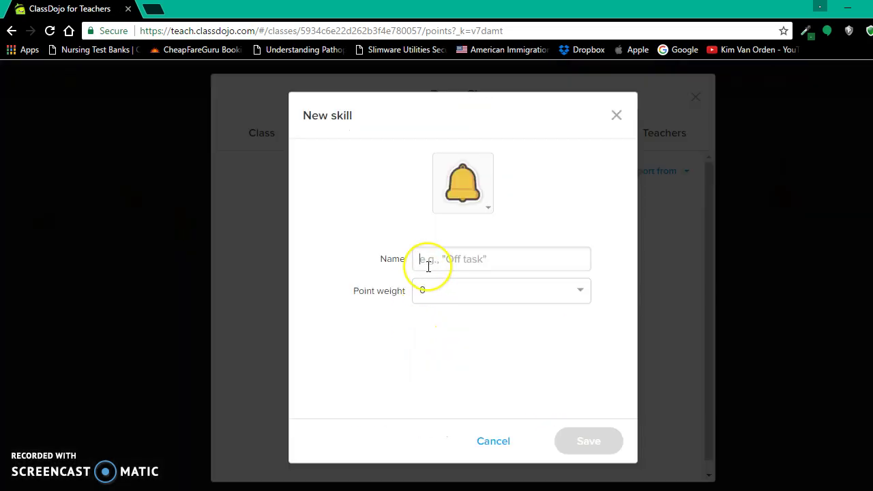
pyautogui.click(429, 266)
pyautogui.write('Red Light Crossing')
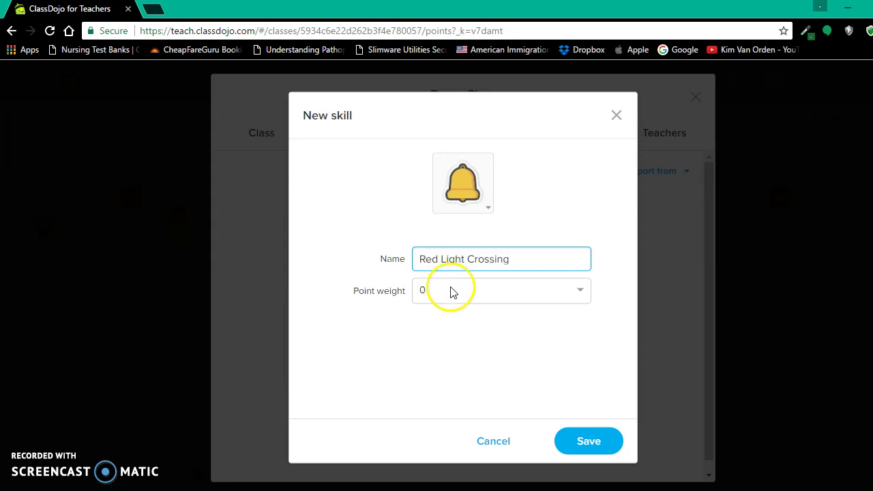
pyautogui.click(575, 290)
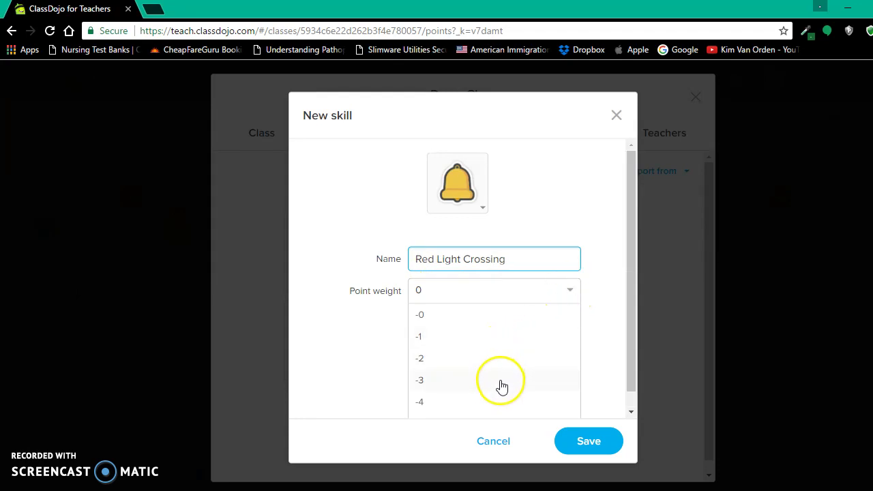
pyautogui.scroll(-1, 498, 375)
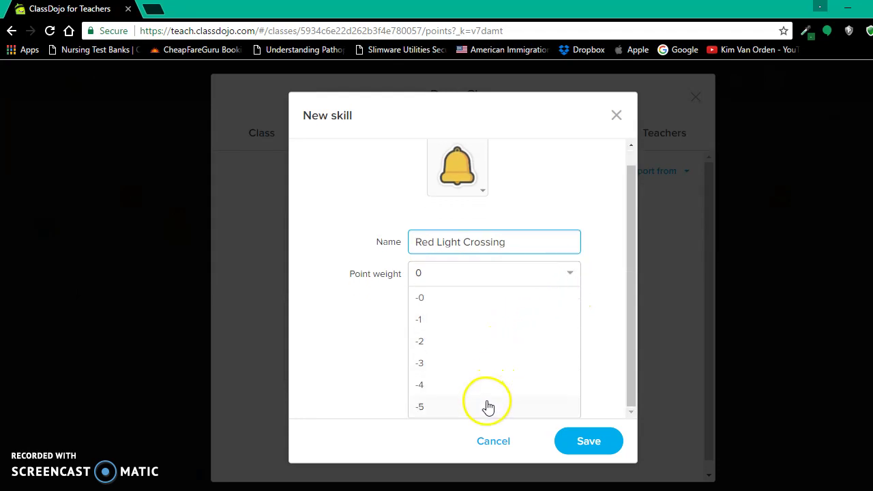
pyautogui.click(488, 406)
pyautogui.rightClick(487, 400)
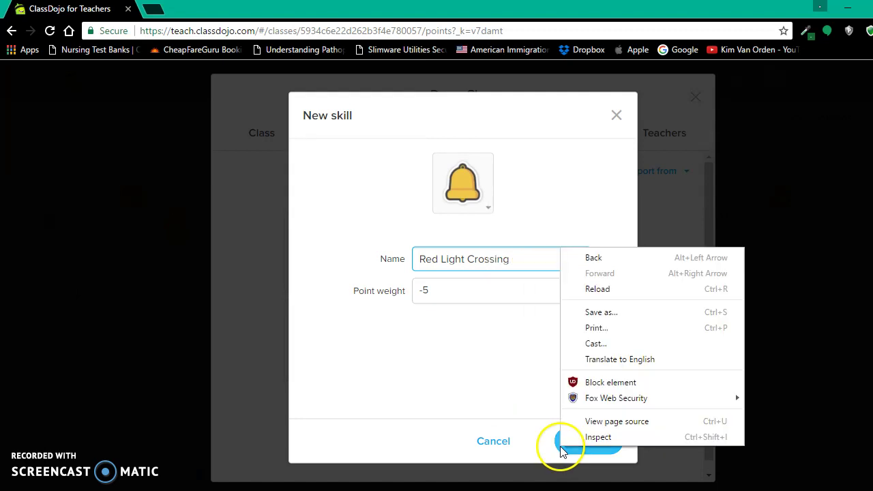
pyautogui.click(475, 372)
pyautogui.rightClick(563, 448)
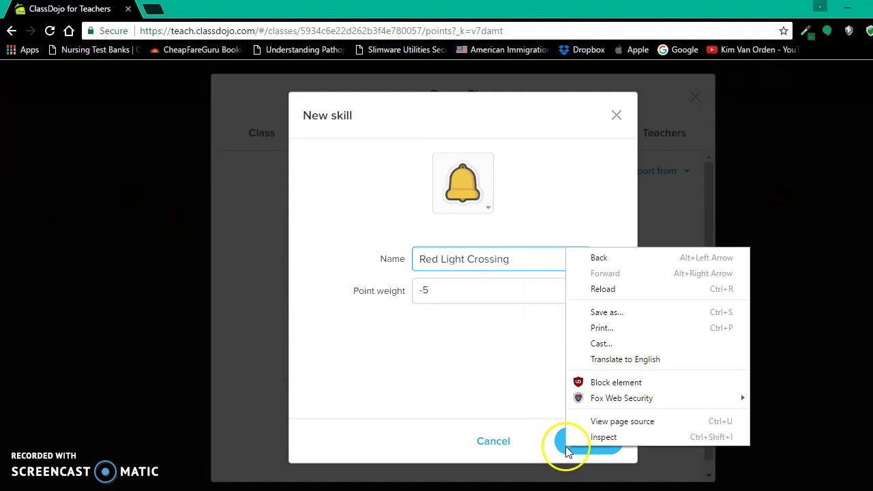
pyautogui.click(567, 449)
pyautogui.click(567, 450)
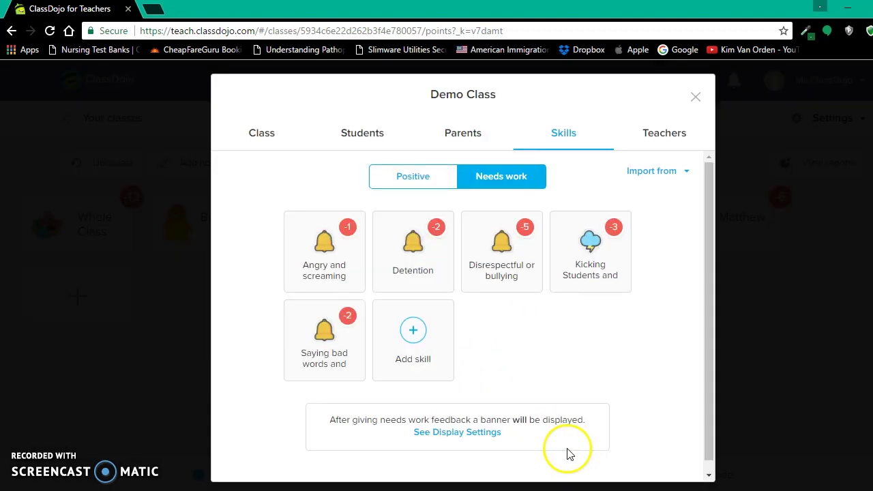
pyautogui.click(695, 97)
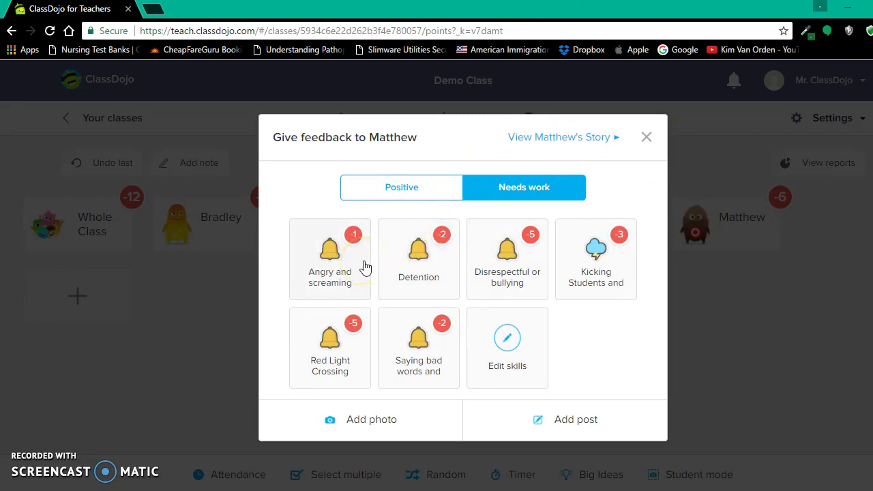
# Give the brown-avatar student the "Detention" Needs work feedback from the open feedback dialog.
pyautogui.rightClick(437, 219)
pyautogui.rightClick(401, 237)
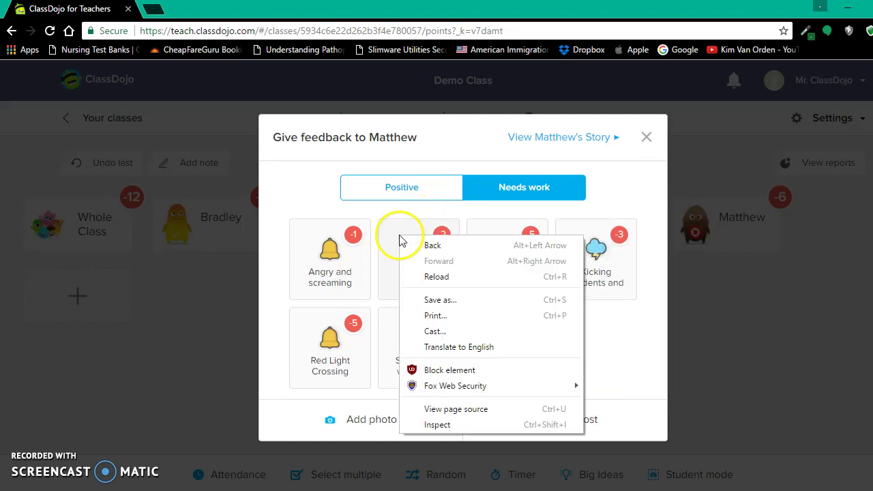
pyautogui.rightClick(454, 210)
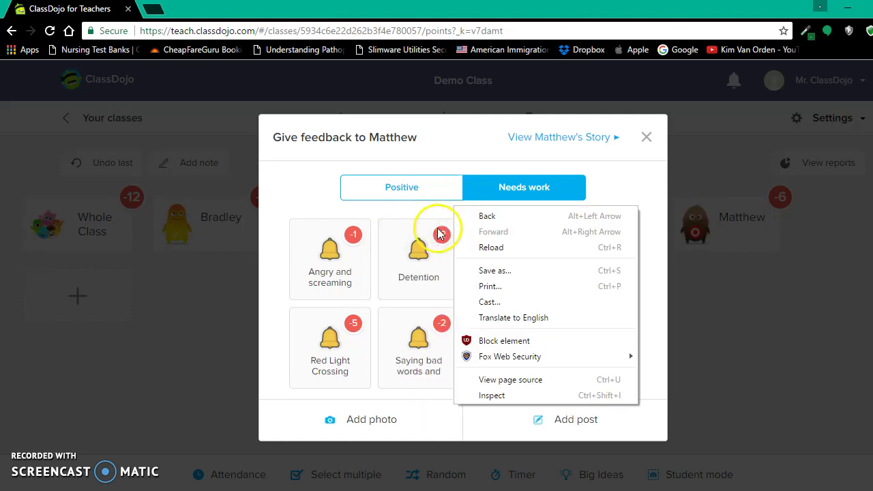
pyautogui.click(439, 234)
# Give the brown-avatar student the "Detention" Needs work feedback two more times.
pyautogui.rightClick(707, 210)
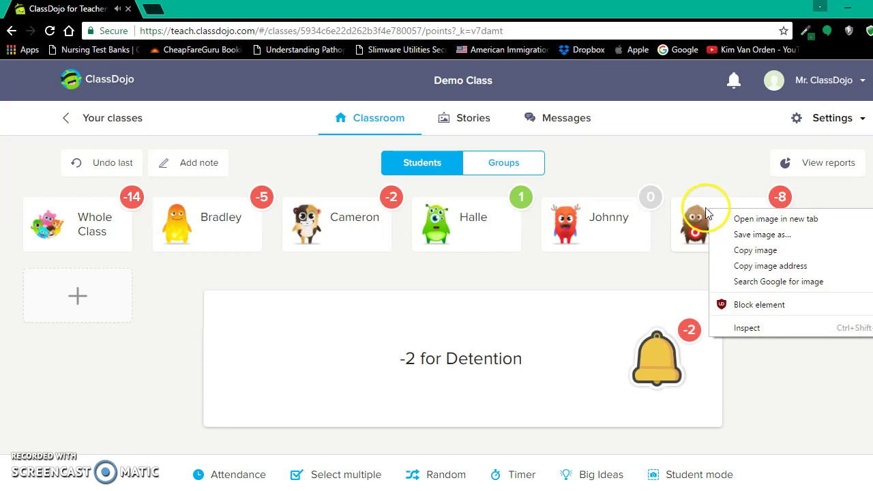
pyautogui.rightClick(676, 240)
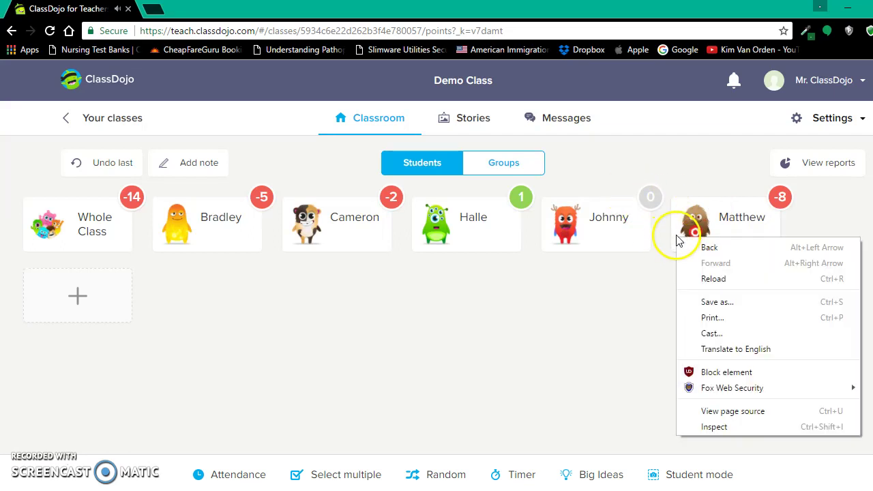
pyautogui.click(696, 225)
pyautogui.click(698, 222)
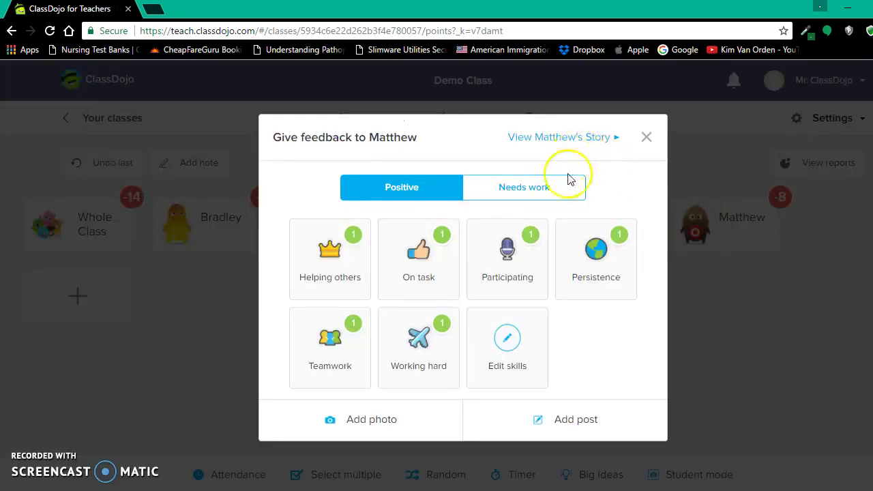
pyautogui.click(571, 195)
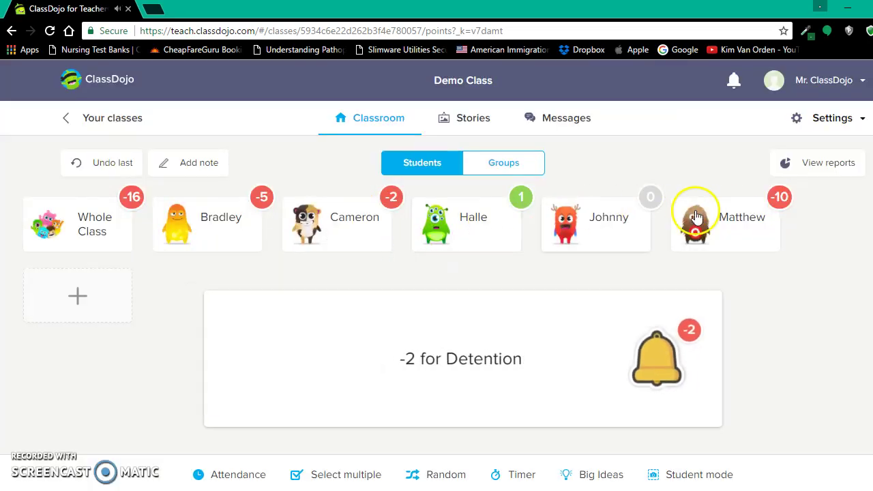
pyautogui.rightClick(729, 212)
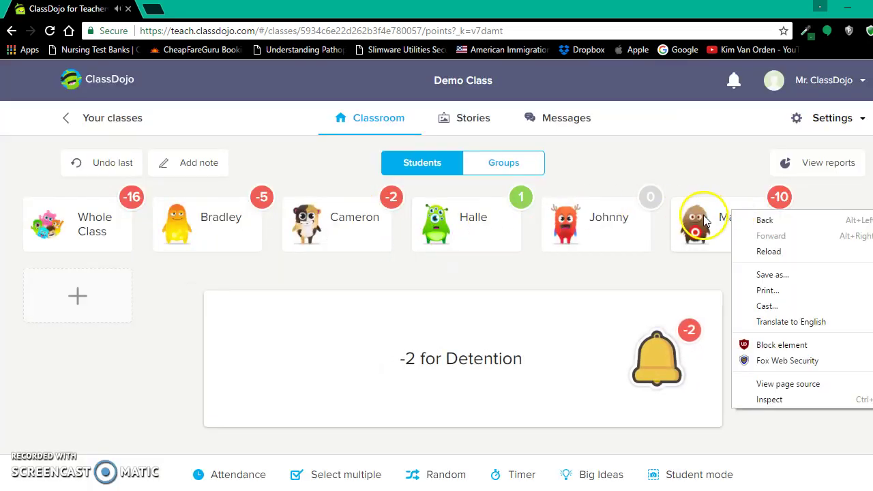
pyautogui.click(703, 214)
pyautogui.click(579, 189)
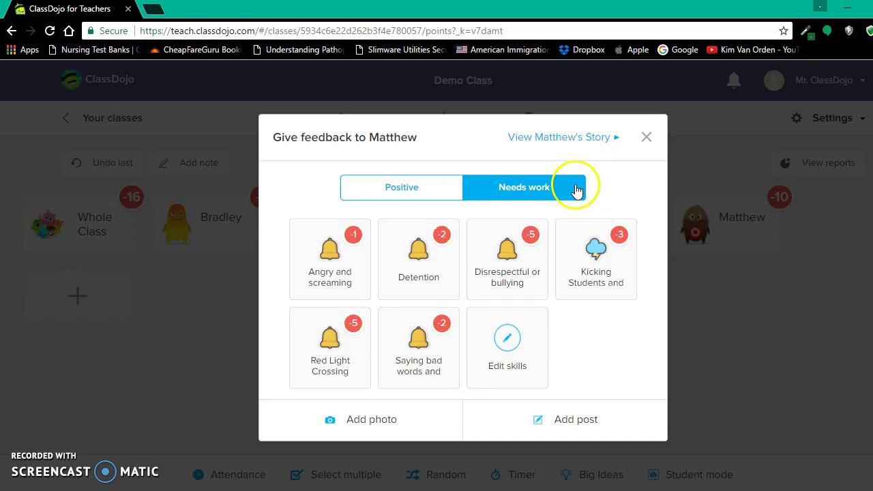
pyautogui.click(407, 244)
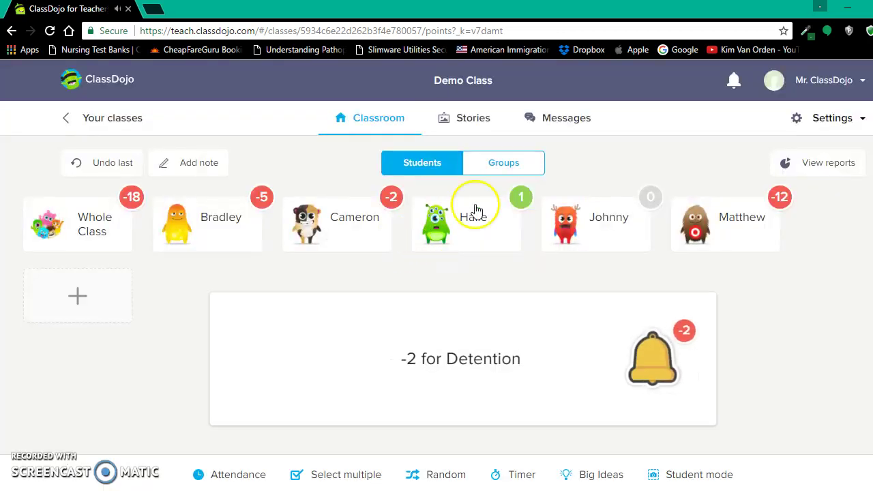
# Give the brown-avatar student one more "Detention" and one "Red Light Crossing" Needs work feedback.
pyautogui.rightClick(774, 217)
pyautogui.rightClick(693, 231)
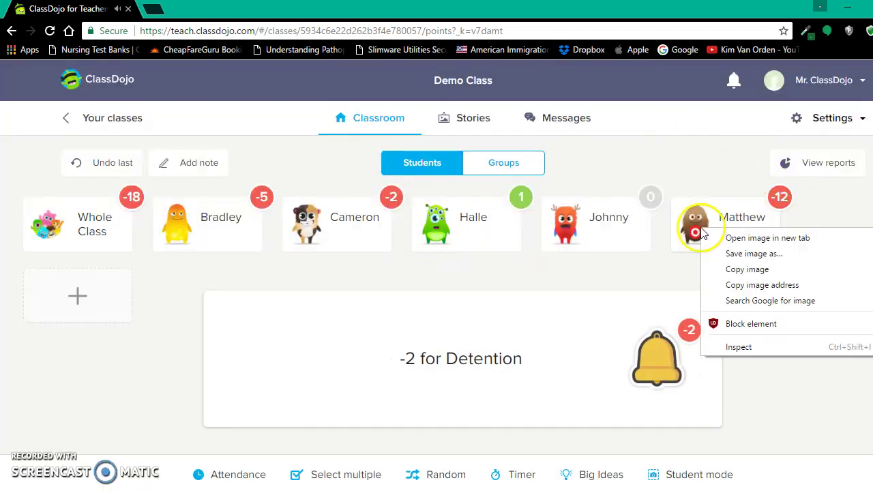
pyautogui.click(693, 230)
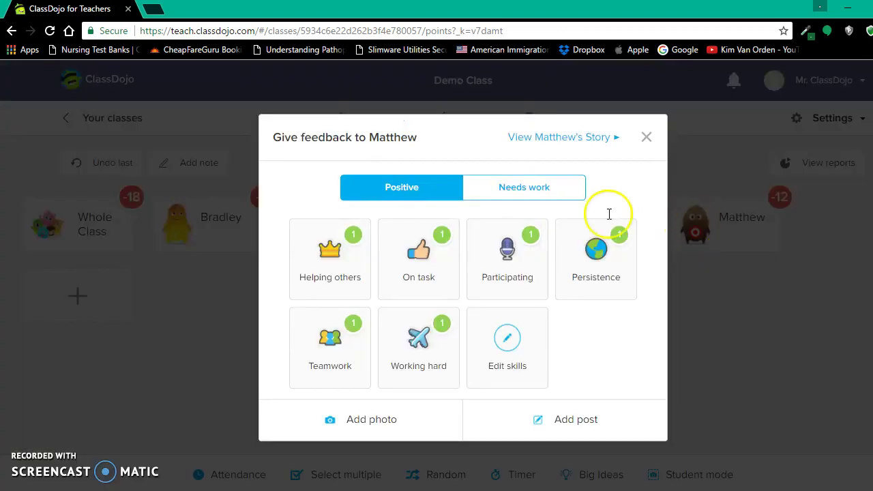
pyautogui.moveTo(610, 214); pyautogui.dragTo(477, 187)
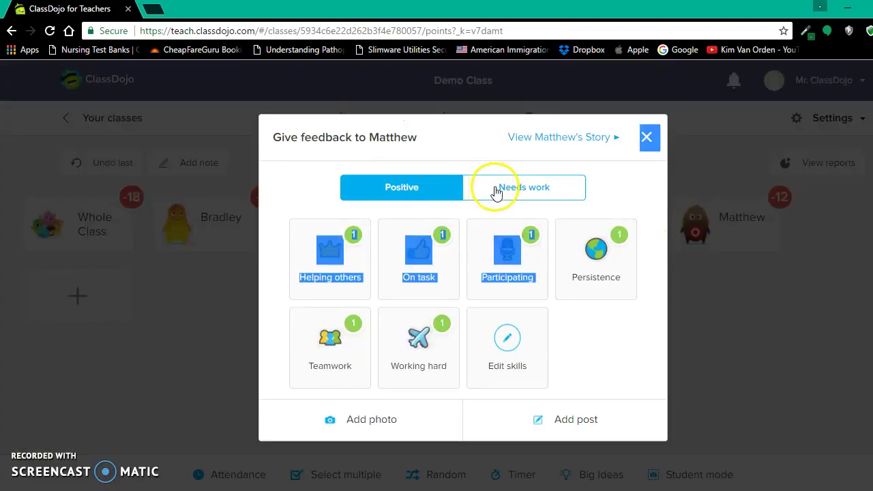
pyautogui.click(494, 191)
pyautogui.click(388, 247)
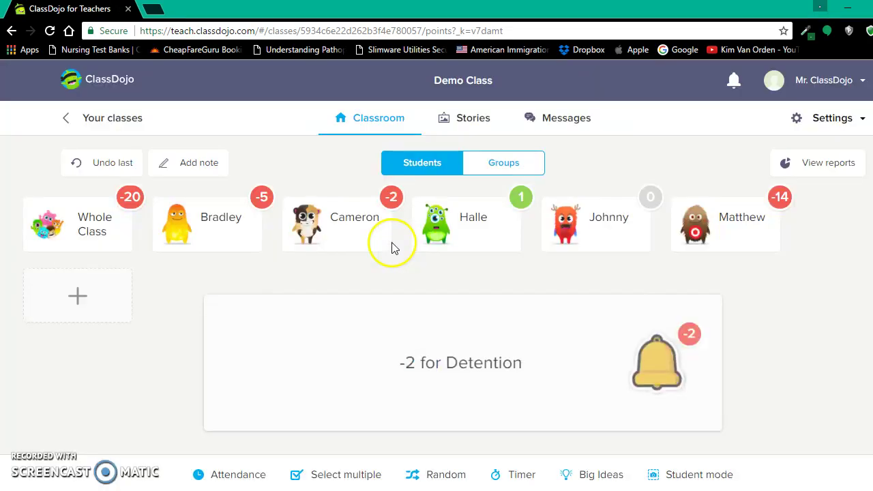
pyautogui.rightClick(742, 212)
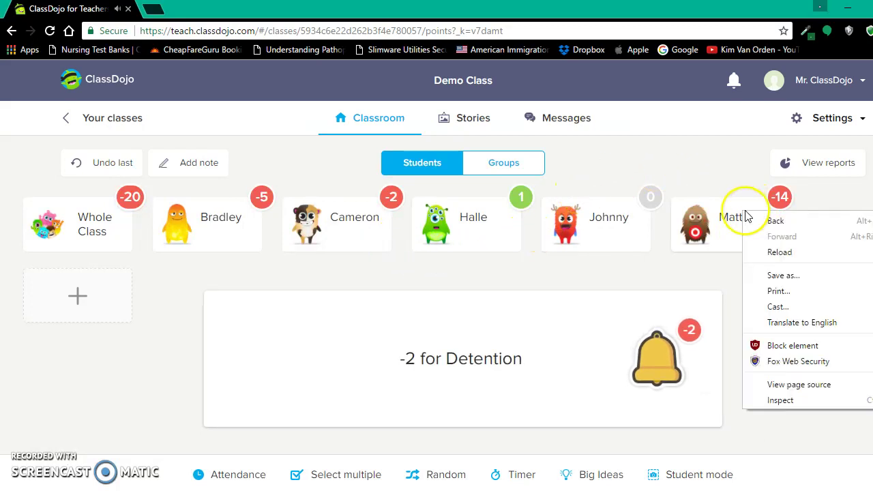
pyautogui.click(708, 244)
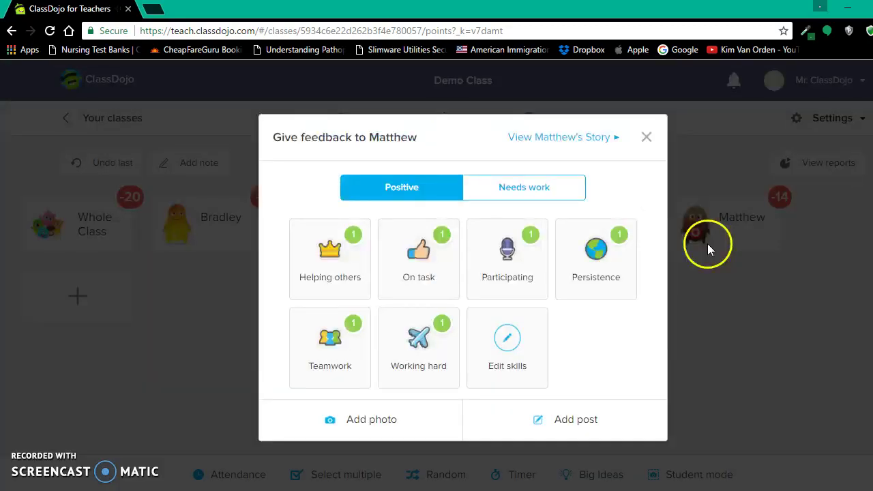
pyautogui.click(553, 189)
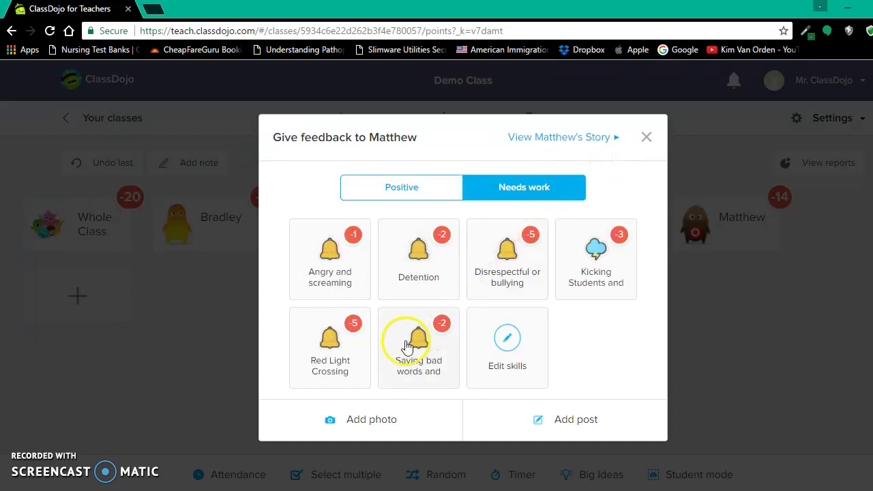
pyautogui.click(359, 349)
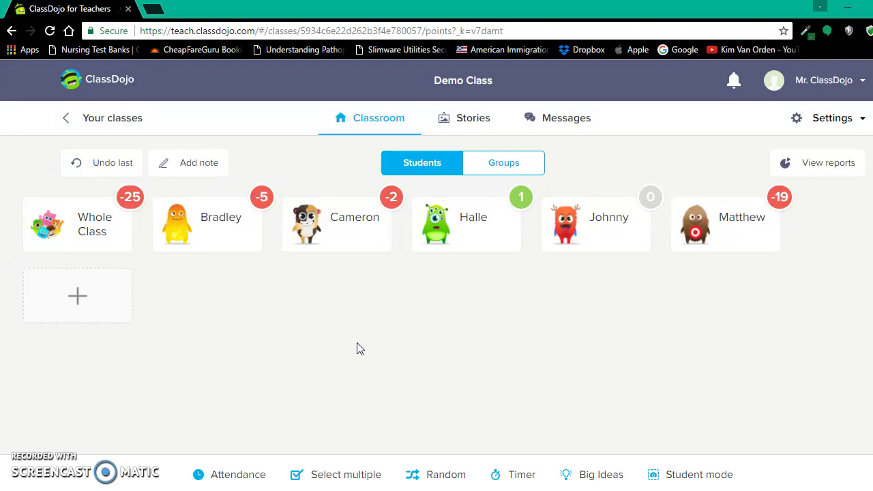
# Give the green-avatar student the "Angry and screaming" Needs work feedback.
pyautogui.click(498, 237)
pyautogui.click(512, 182)
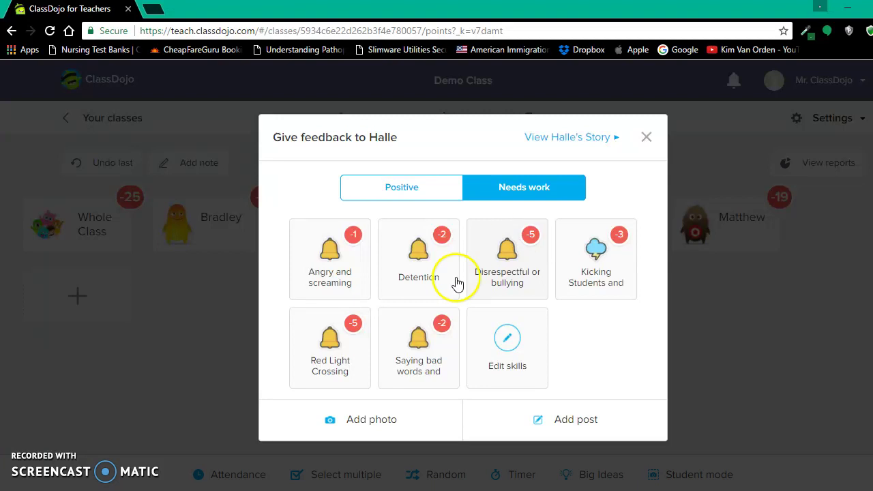
pyautogui.click(325, 274)
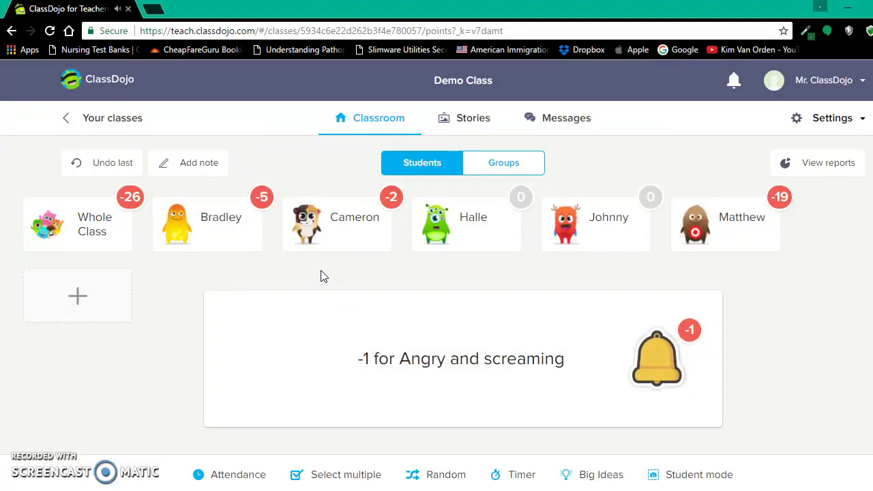
pyautogui.click(322, 234)
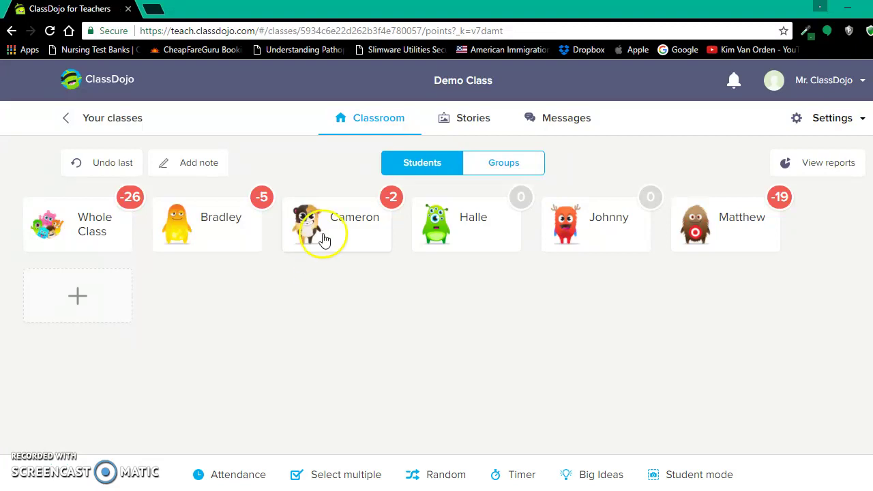
pyautogui.click(497, 204)
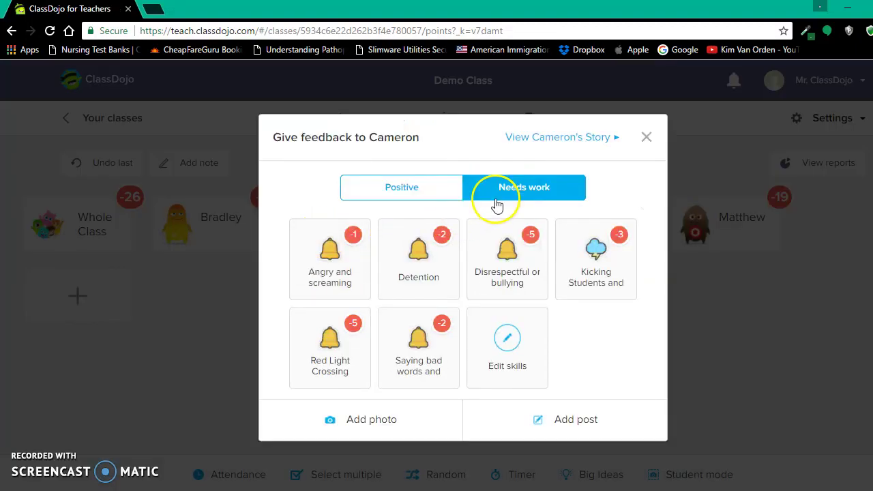
pyautogui.click(109, 363)
# Give the green-avatar student the "Saying bad words and being rude" Needs work feedback.
pyautogui.click(464, 235)
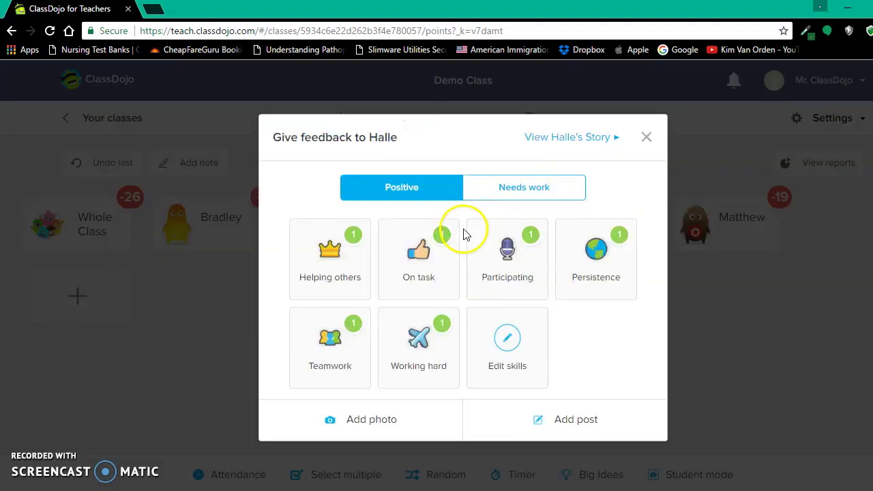
pyautogui.click(543, 196)
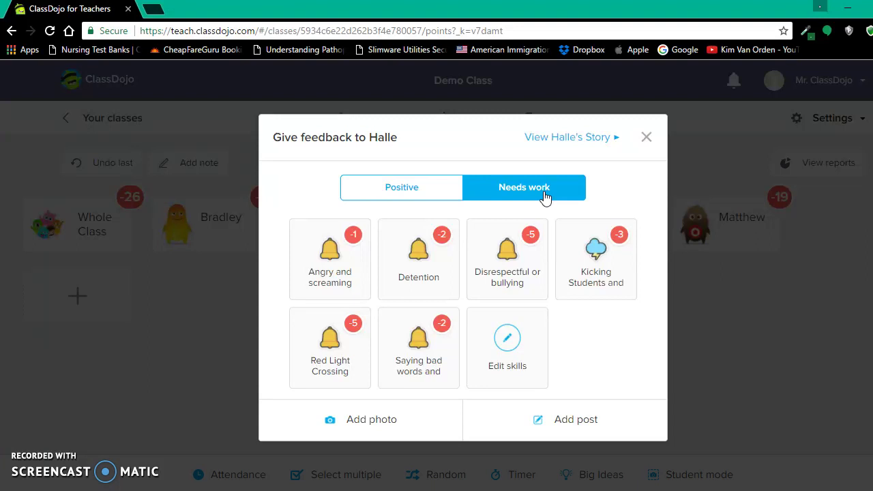
pyautogui.click(341, 264)
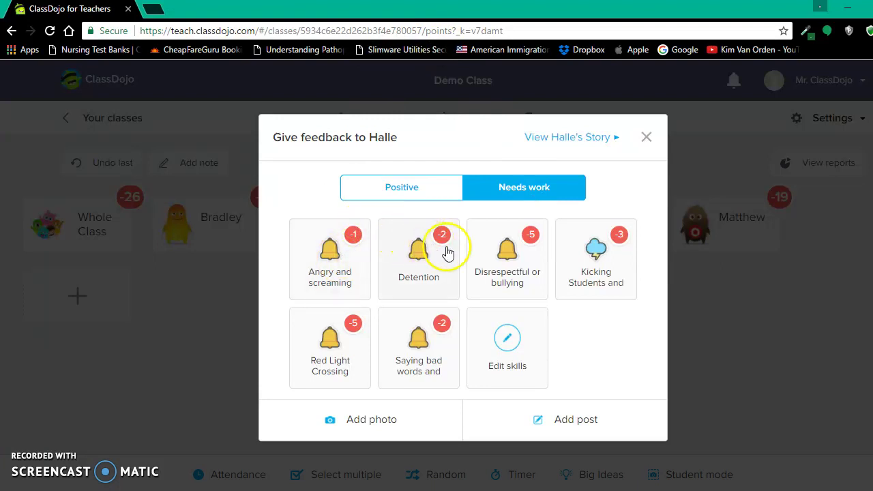
pyautogui.rightClick(440, 333)
pyautogui.click(425, 340)
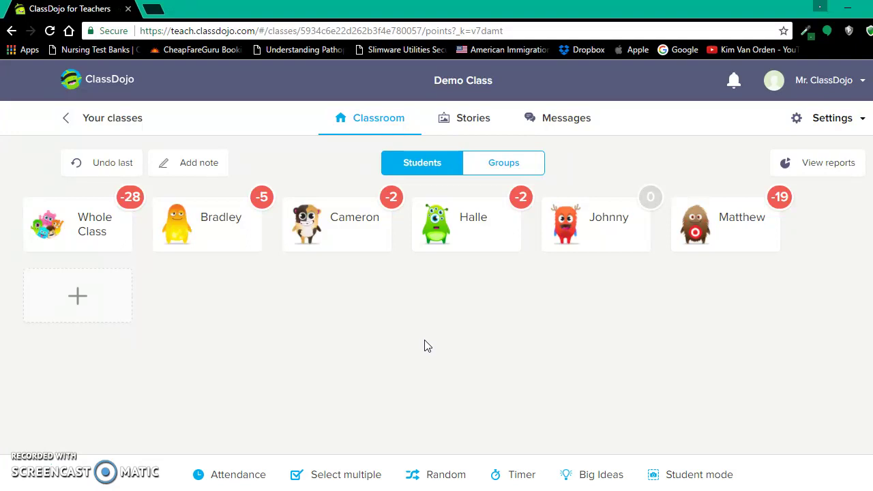
# Give the red-avatar student the "Kicking Students and teachers" Needs work feedback.
pyautogui.click(608, 227)
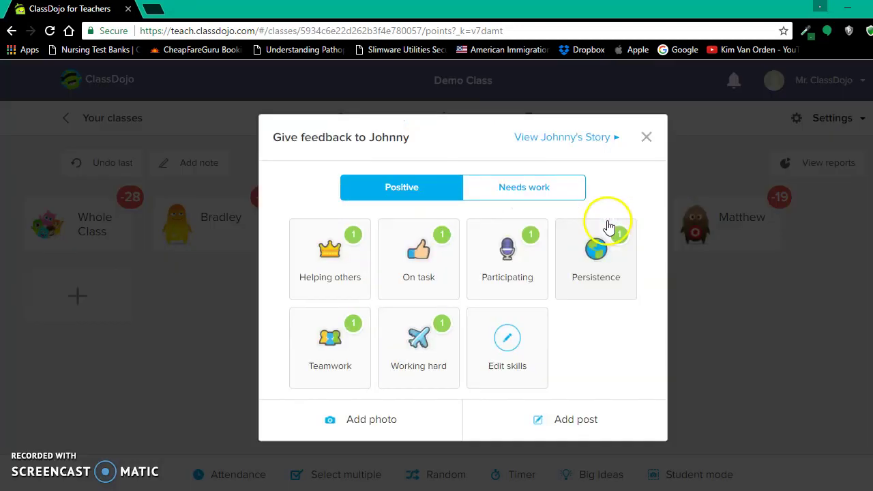
pyautogui.click(555, 197)
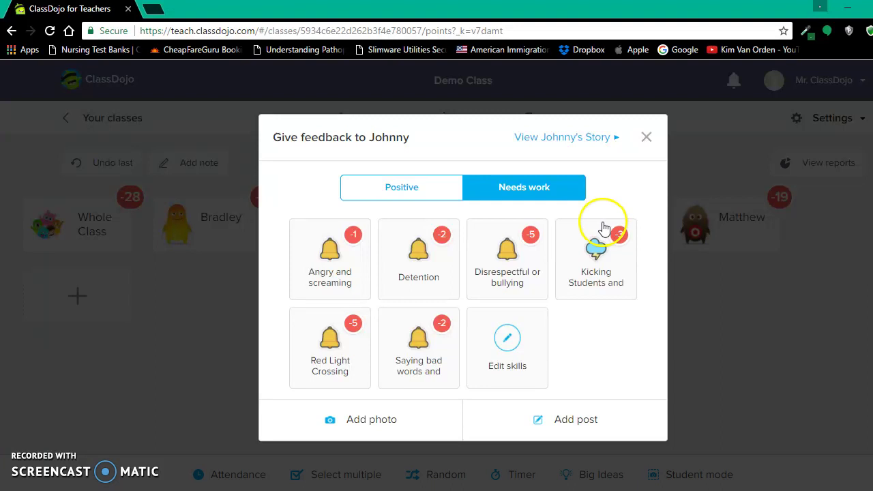
pyautogui.click(598, 258)
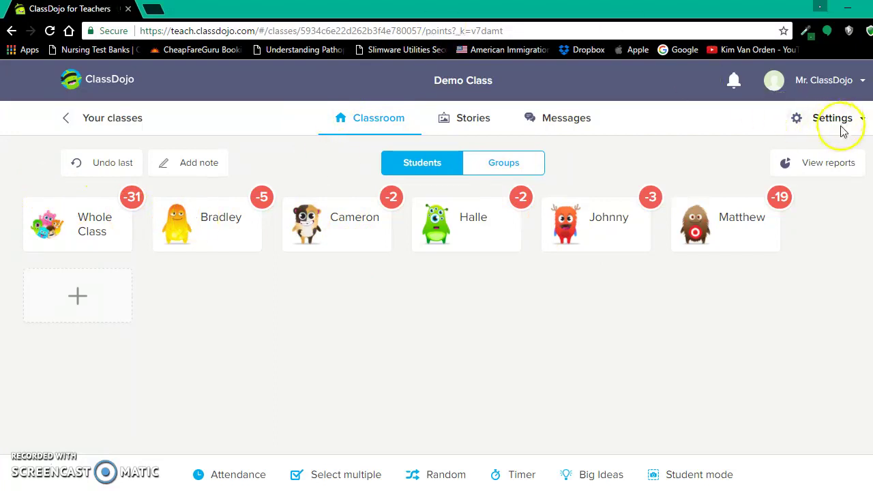
# Open the Demo Class reports and view the student accounts connection page.
pyautogui.click(828, 163)
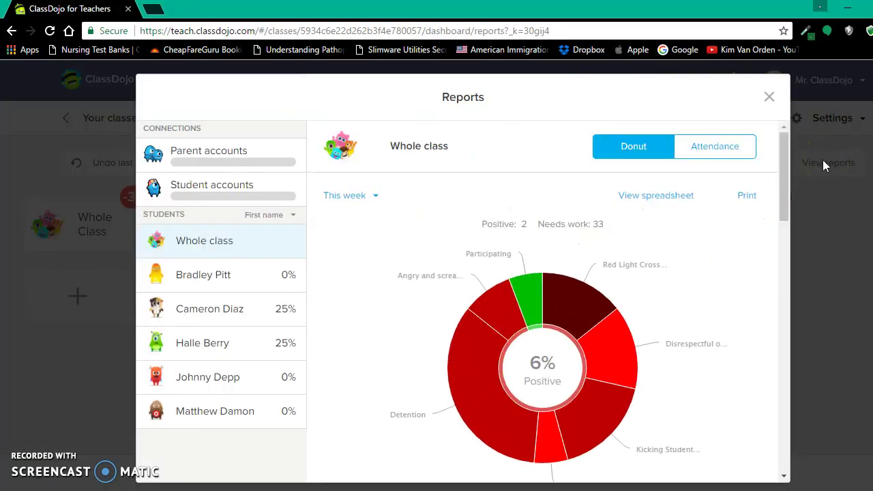
pyautogui.click(205, 172)
pyautogui.click(204, 185)
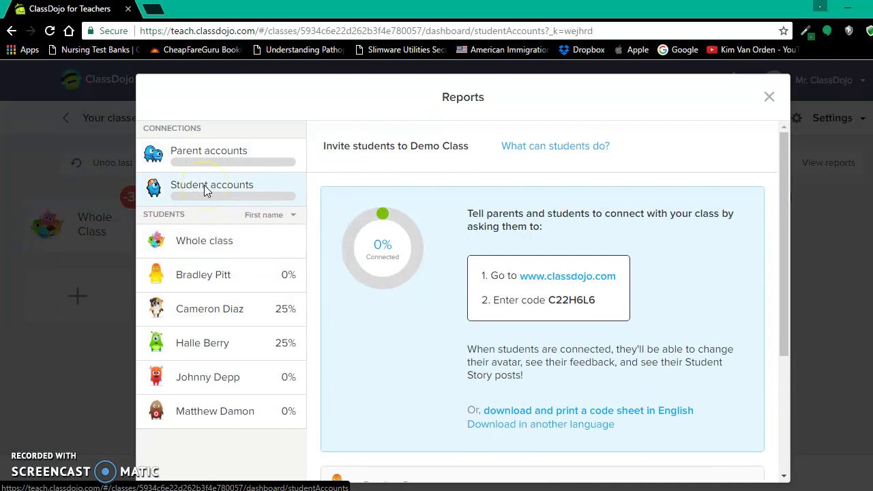
# Return to the whole-class report and examine the score of each skill segment in this week's donut chart.
pyautogui.click(194, 248)
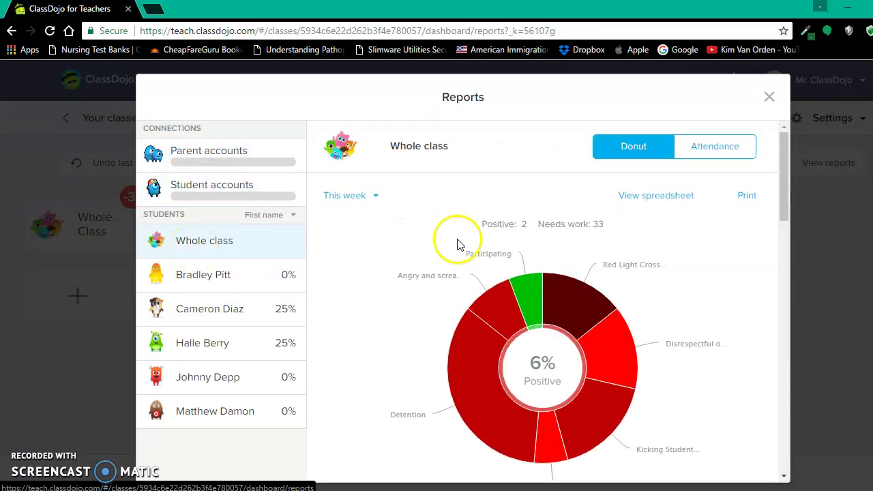
pyautogui.moveTo(516, 268)
pyautogui.moveTo(500, 296)
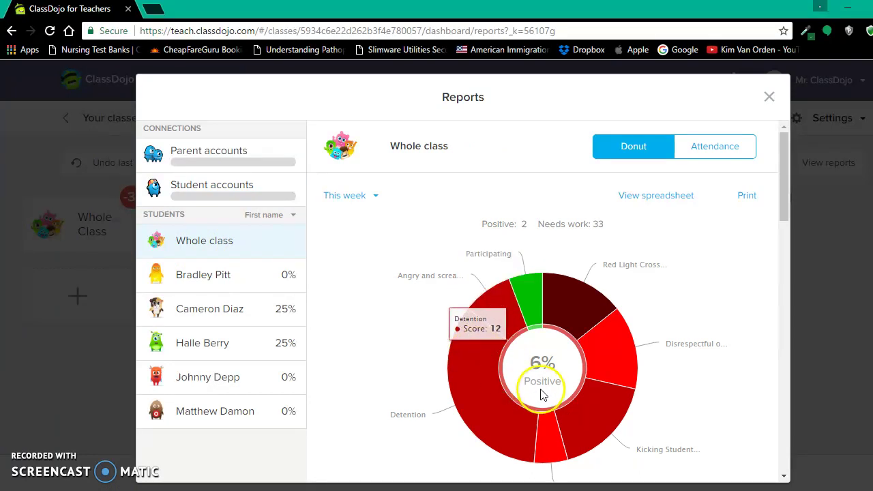
pyautogui.moveTo(546, 447)
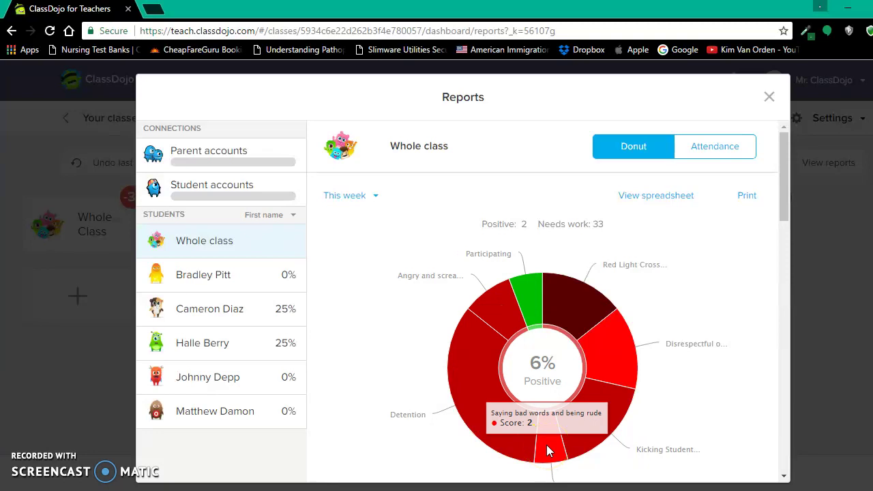
pyautogui.moveTo(589, 420)
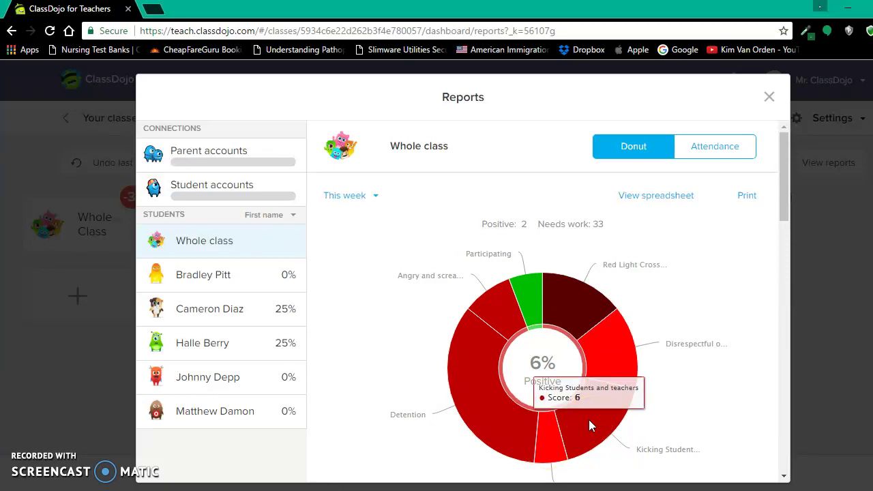
pyautogui.moveTo(622, 337)
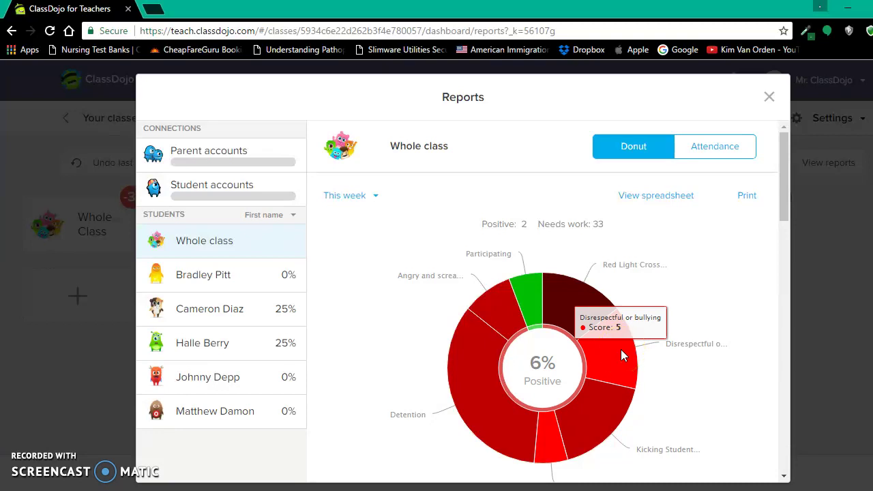
# Check the Red Light Crossing score in the whole-class donut chart and examine each skill segment in the brown-avatar student's report for this week.
pyautogui.moveTo(588, 296)
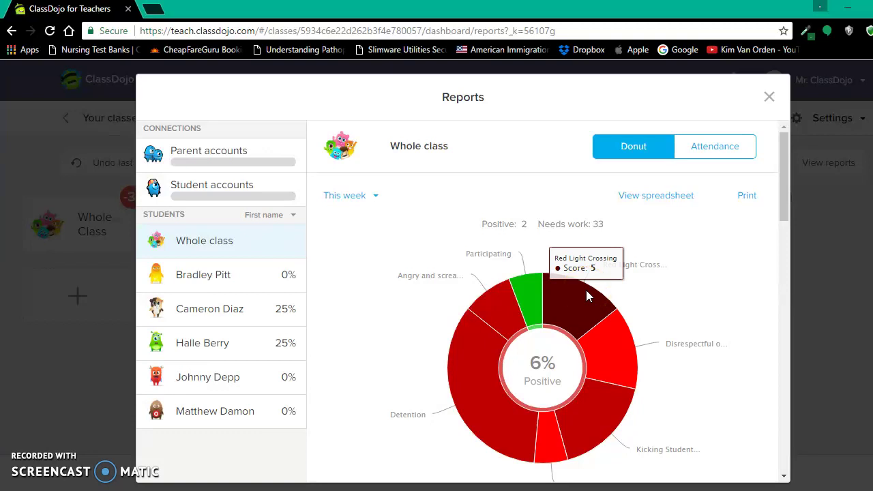
pyautogui.click(580, 311)
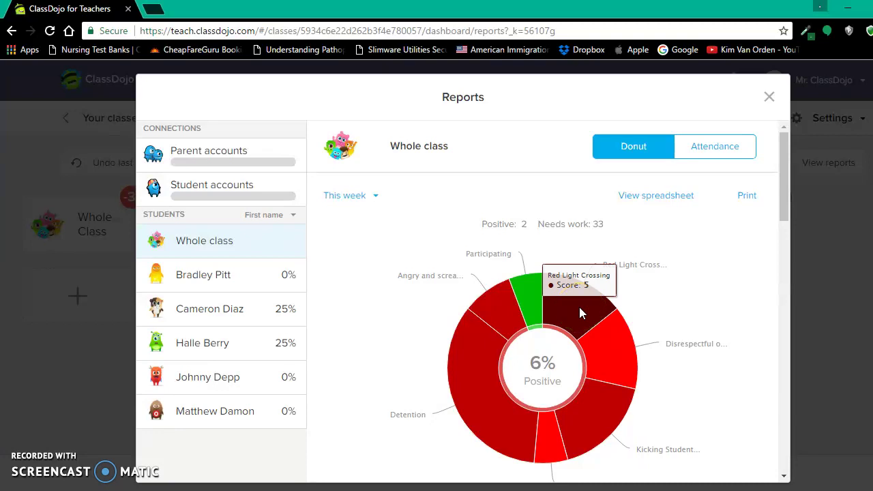
pyautogui.click(277, 419)
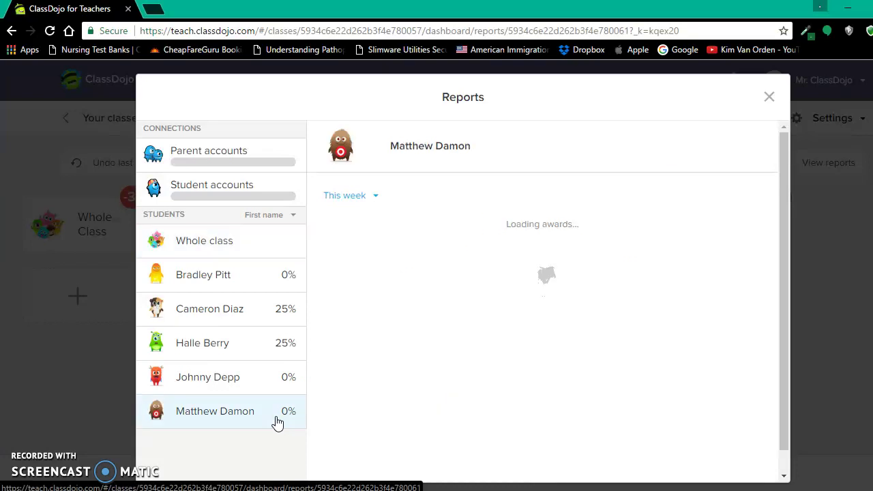
pyautogui.click(495, 254)
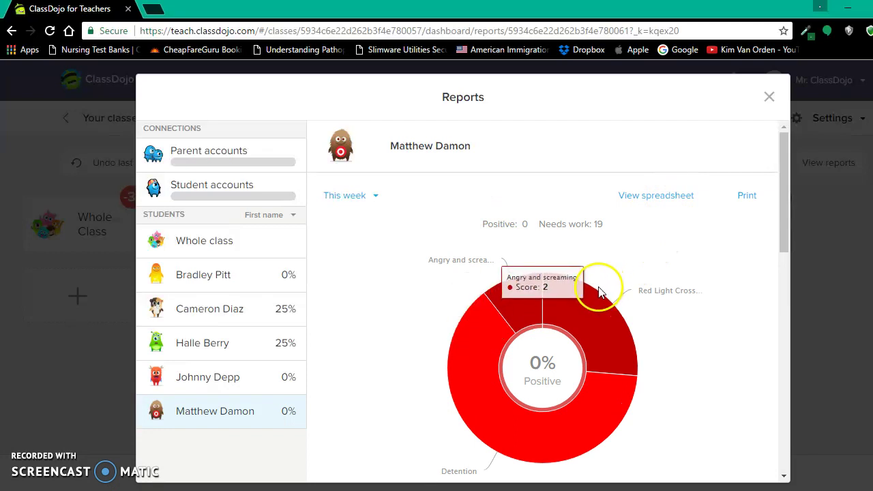
pyautogui.moveTo(580, 286)
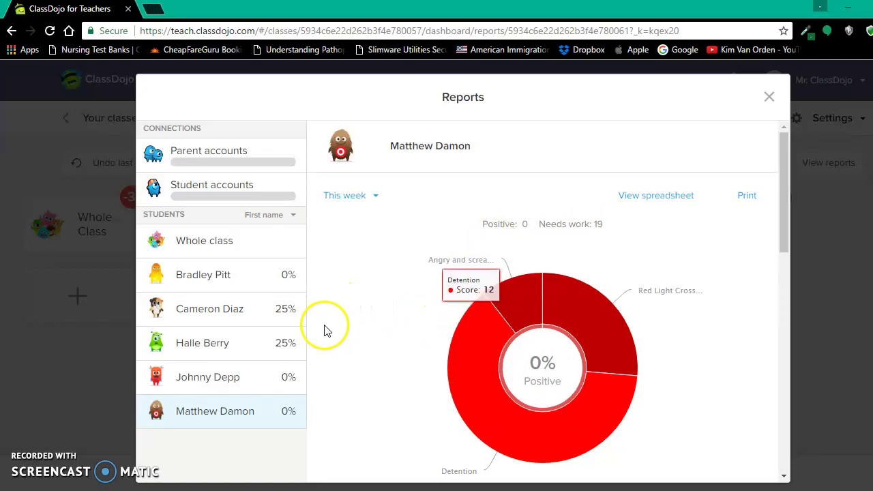
# Examine the skill score in the red-avatar student's report for this week and close the reports.
pyautogui.click(285, 377)
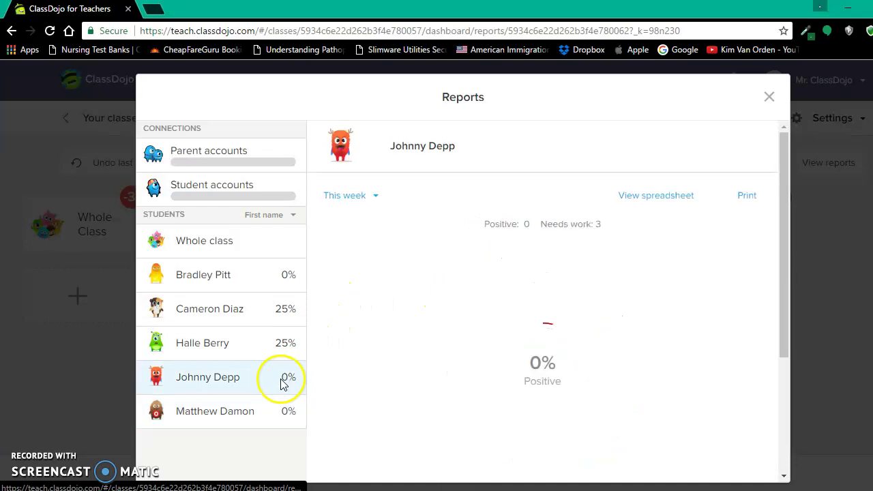
pyautogui.moveTo(540, 307)
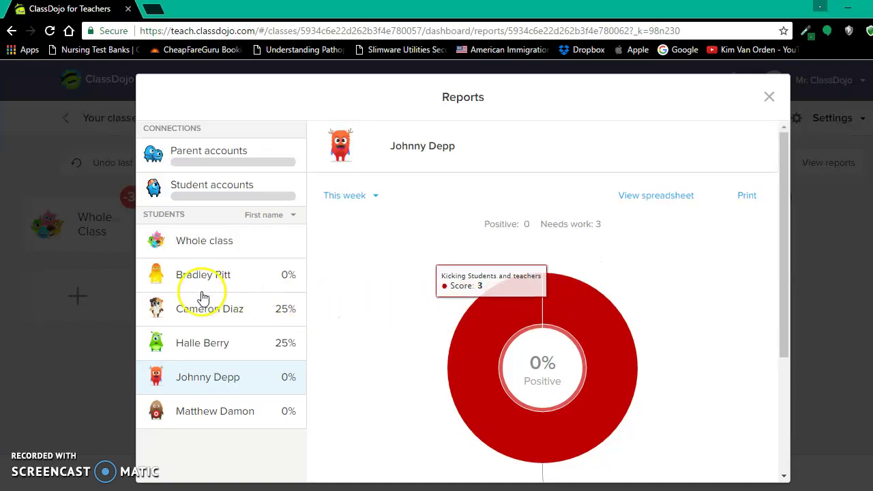
pyautogui.click(767, 97)
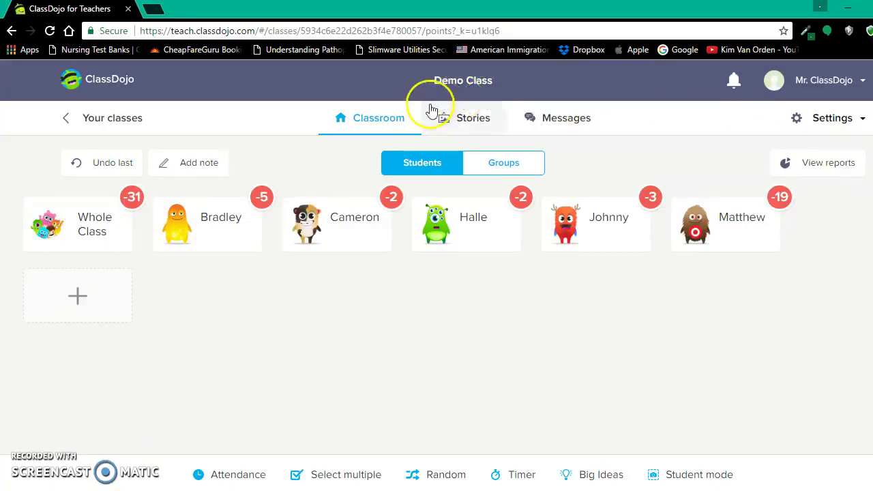